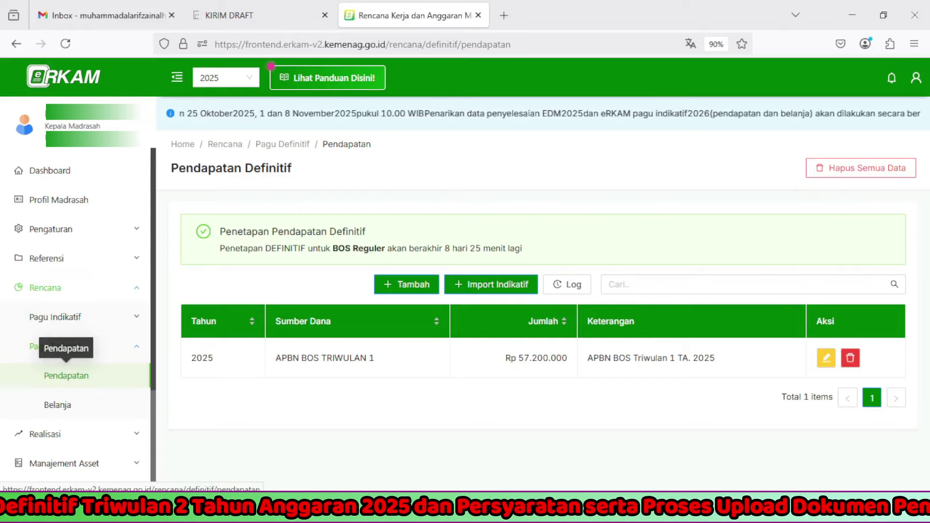
Step: Start a new definitive income entry and choose APBN BOS TRIWULAN 2 as its Sumber Dana
left_click(407, 284)
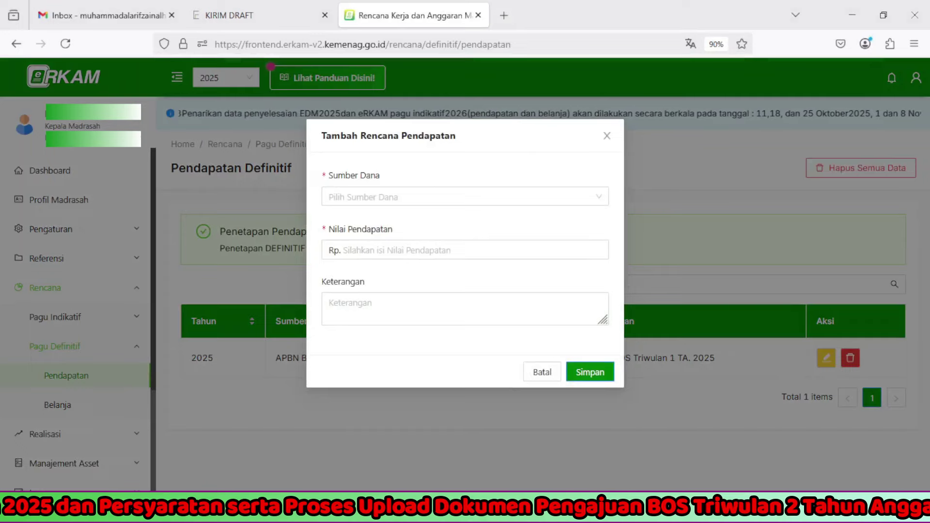
left_click(460, 197)
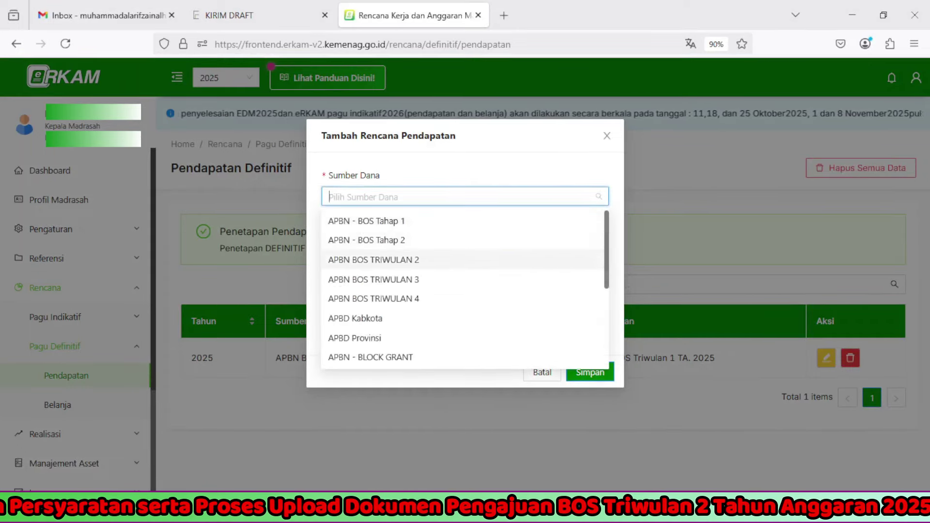
left_click(374, 260)
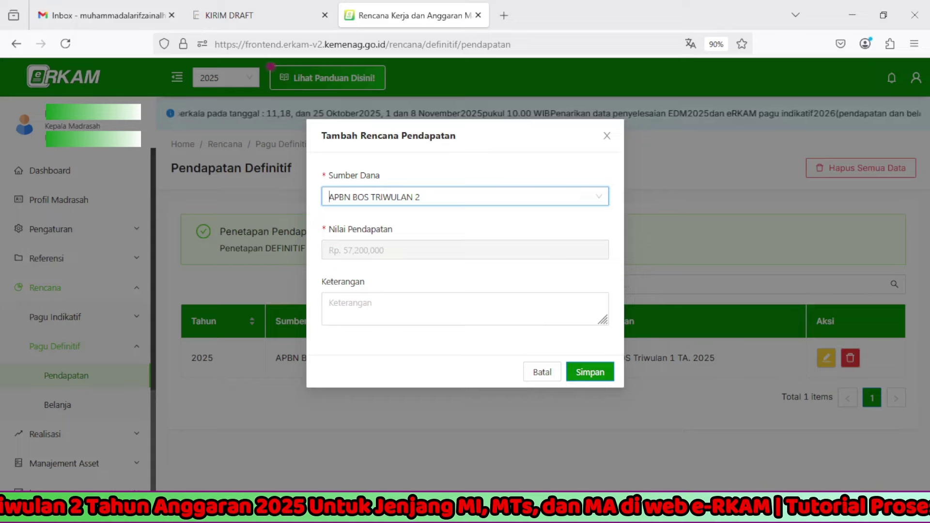
Step: Fill in the Keterangan as "APBN BOS Triwulan 2 TA. 2025" and save the income entry
left_click(466, 309)
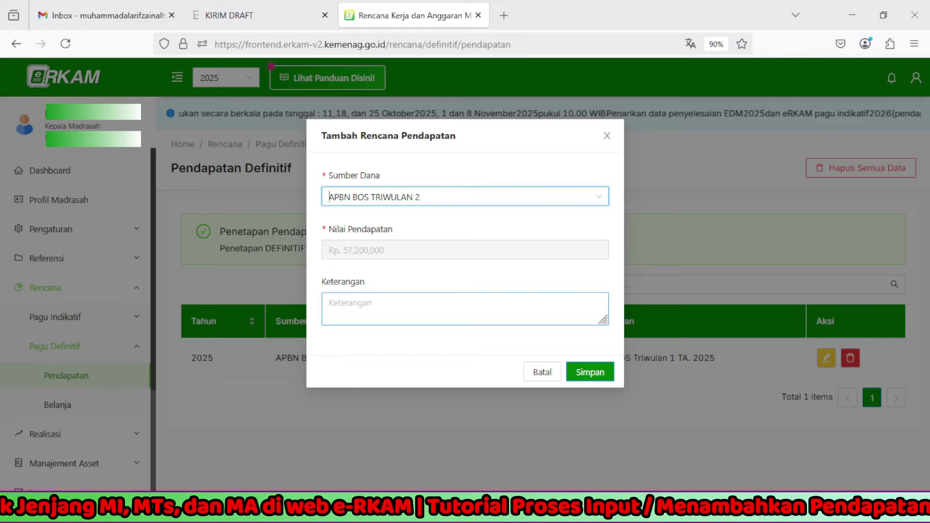
right_click(354, 302)
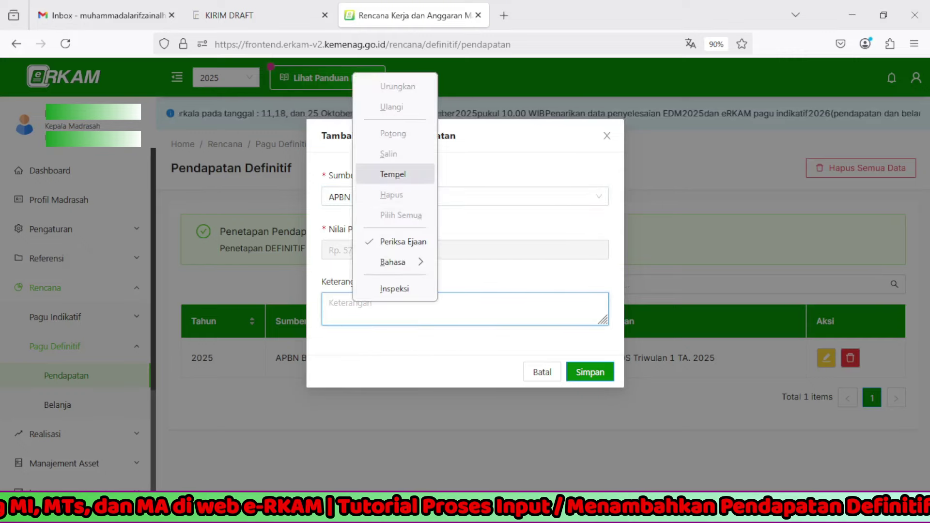
left_click(393, 174)
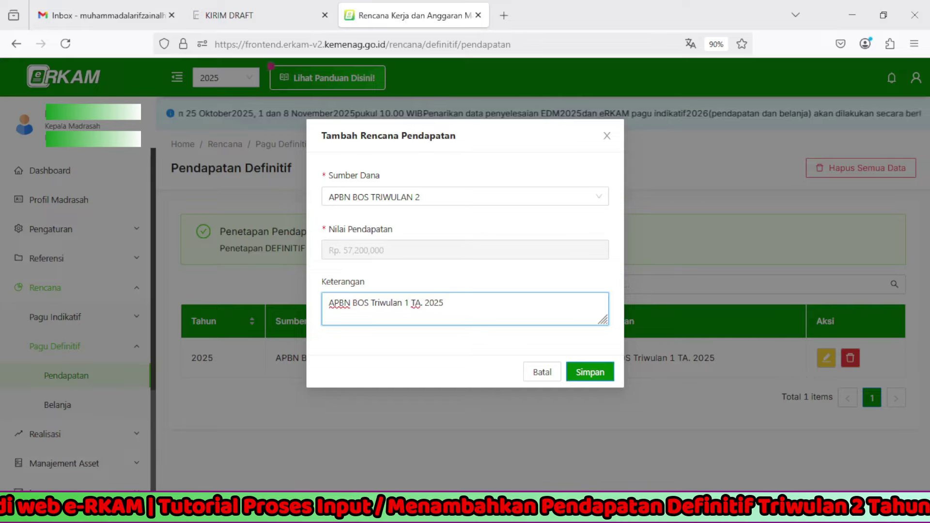
key("BackSpace")
key("BackSpace")
type("2")
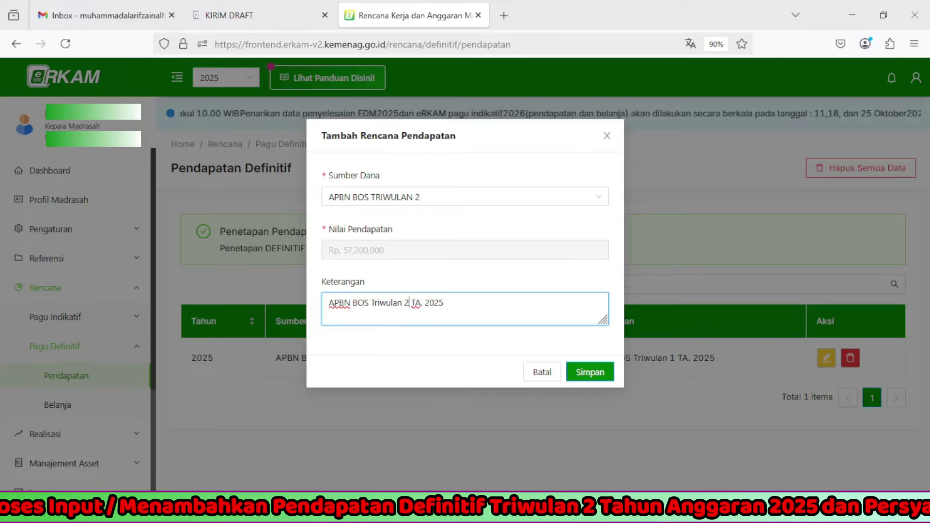
left_click(591, 372)
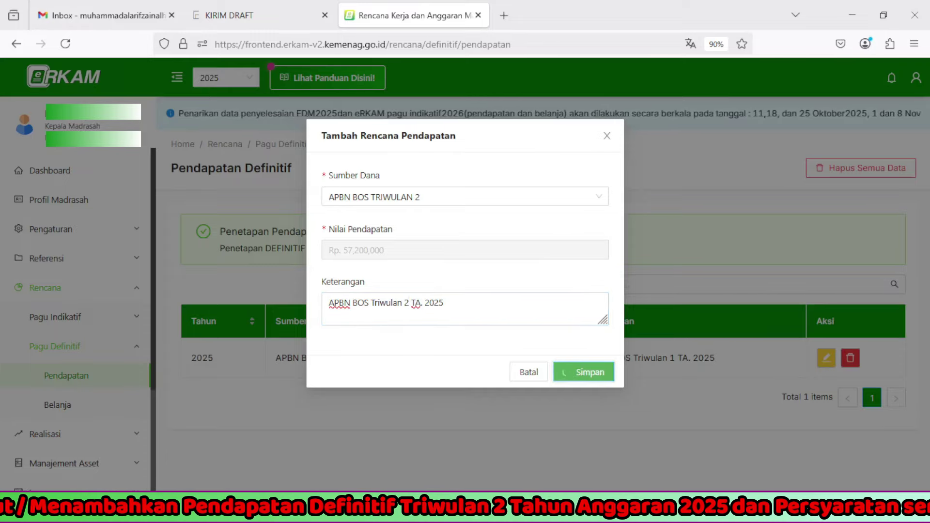
key("Return")
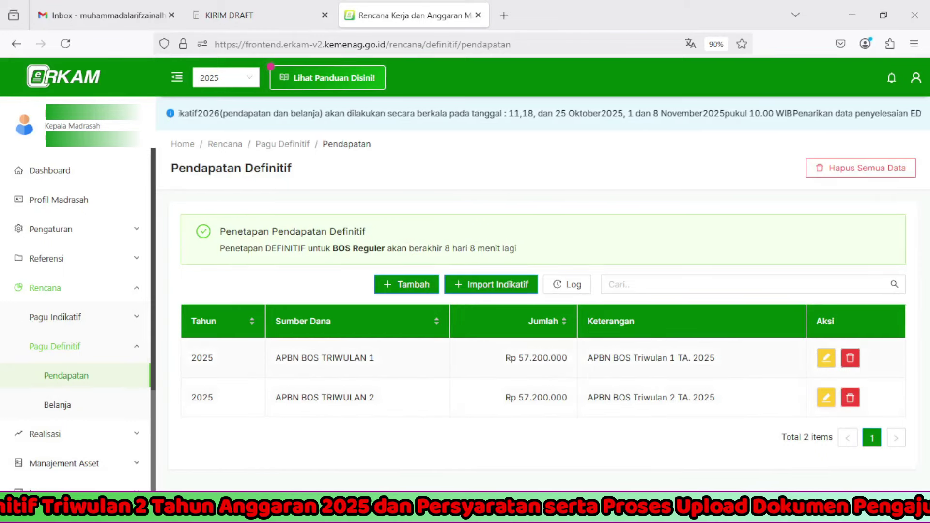
Step: Open the Belanja page of Pagu Definitif and review the listed activities, their implementation months and spending
left_click(57, 405)
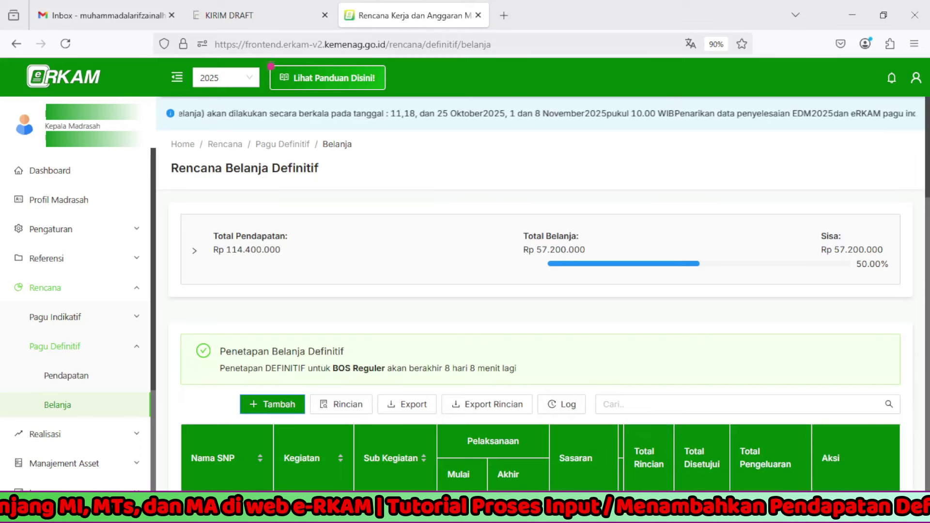
scroll(549, 293, "down", 5)
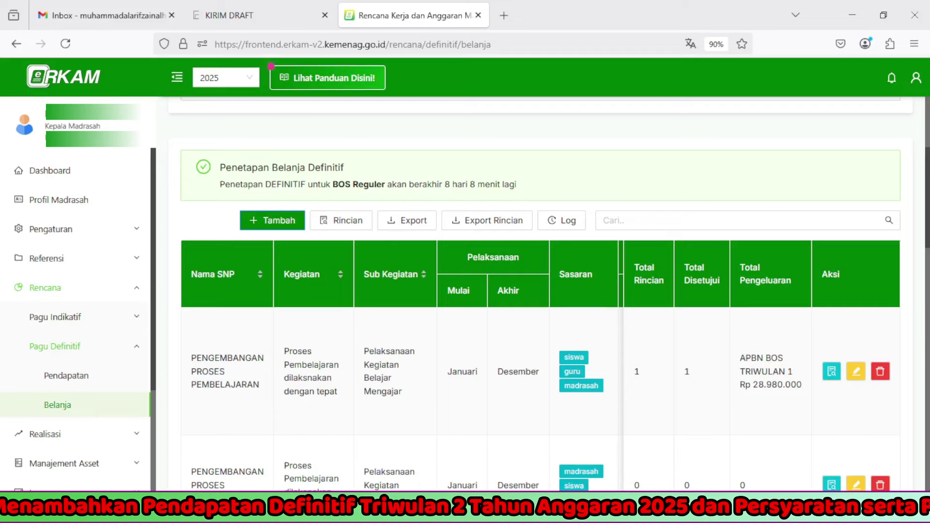
scroll(541, 281, "down", 2)
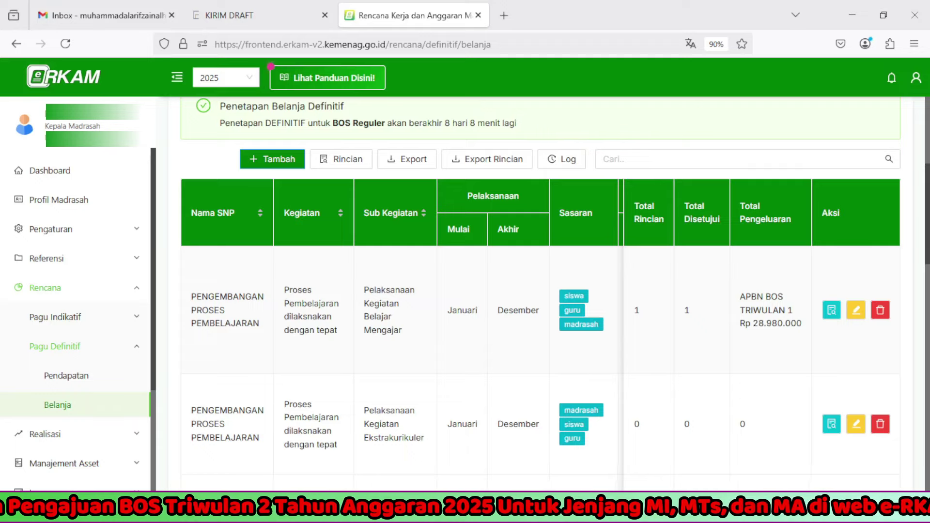
scroll(369, 223, "up", 1)
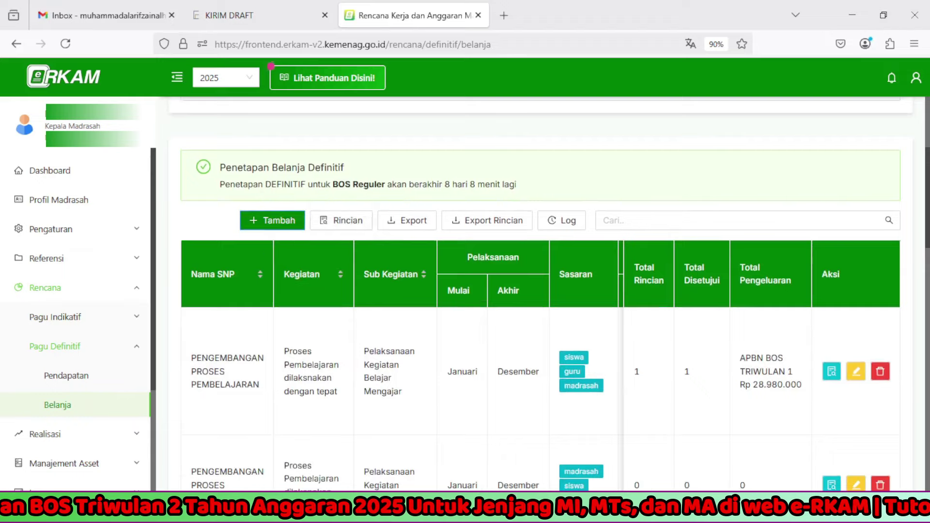
scroll(395, 272, "down", 3)
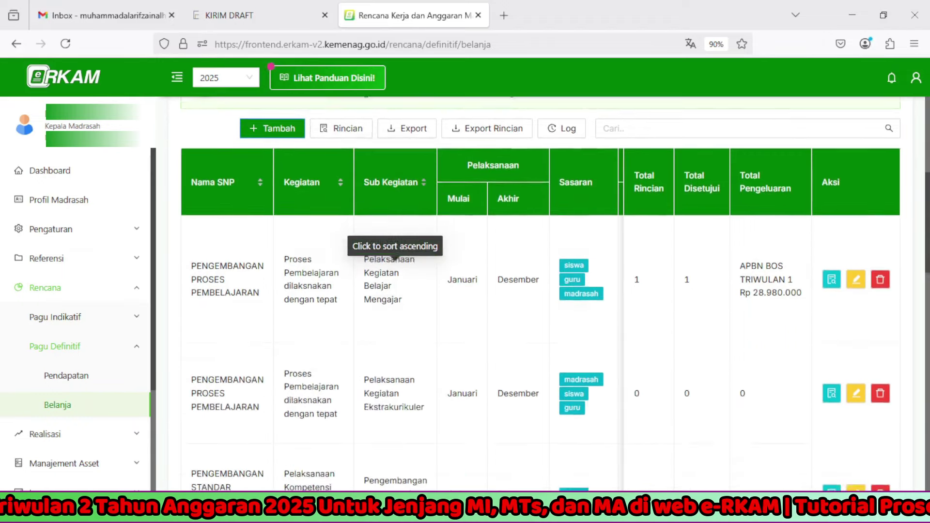
scroll(541, 281, "down", 8)
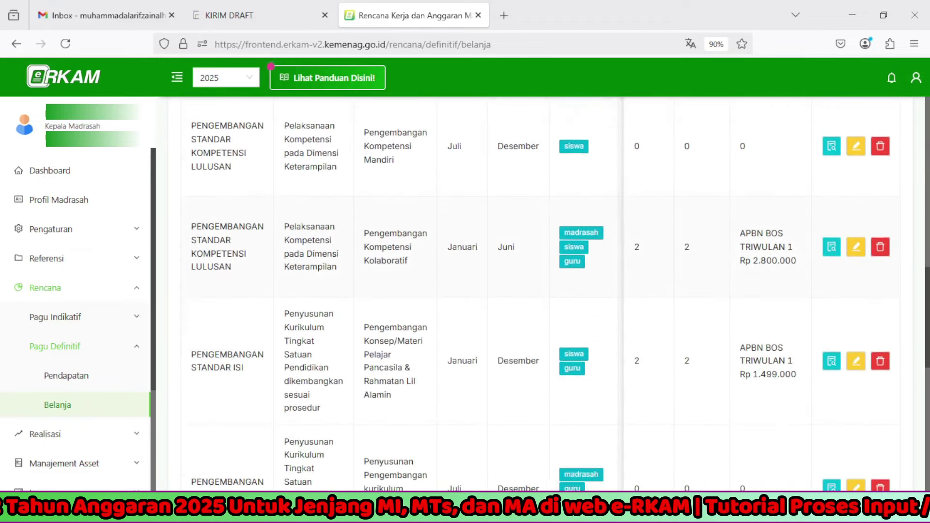
scroll(542, 281, "down", 6)
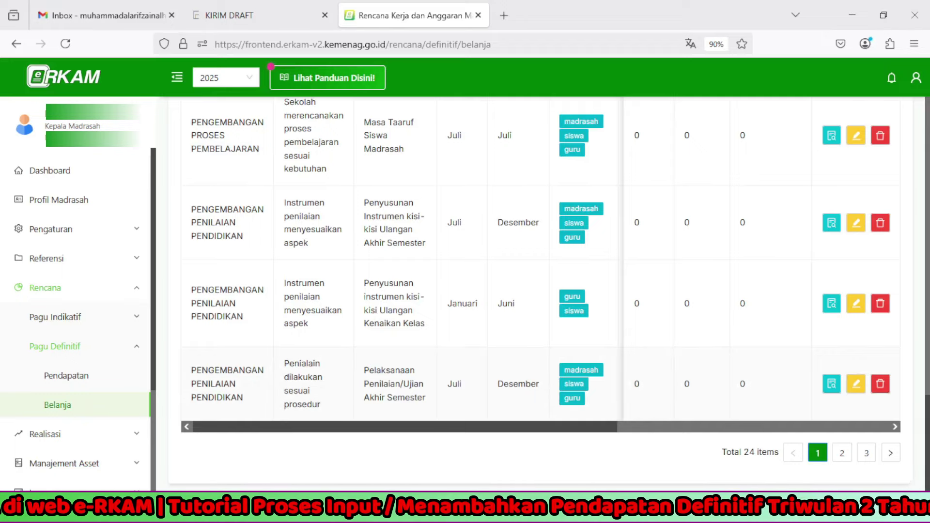
scroll(541, 291, "up", 10)
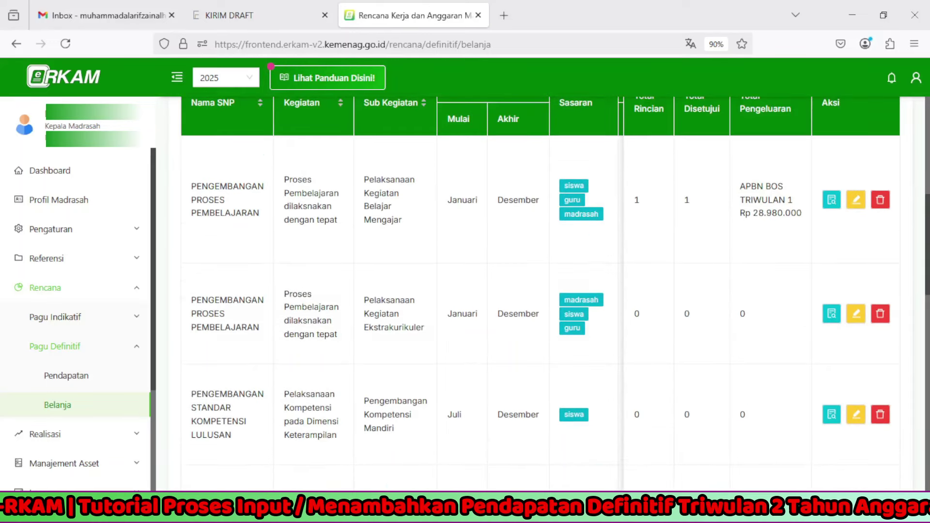
scroll(541, 291, "down", 10)
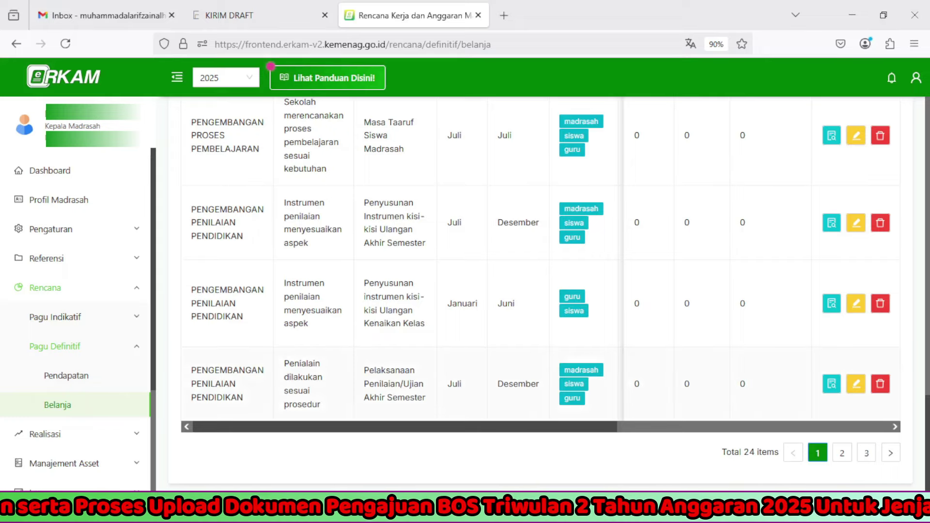
scroll(540, 291, "up", 15)
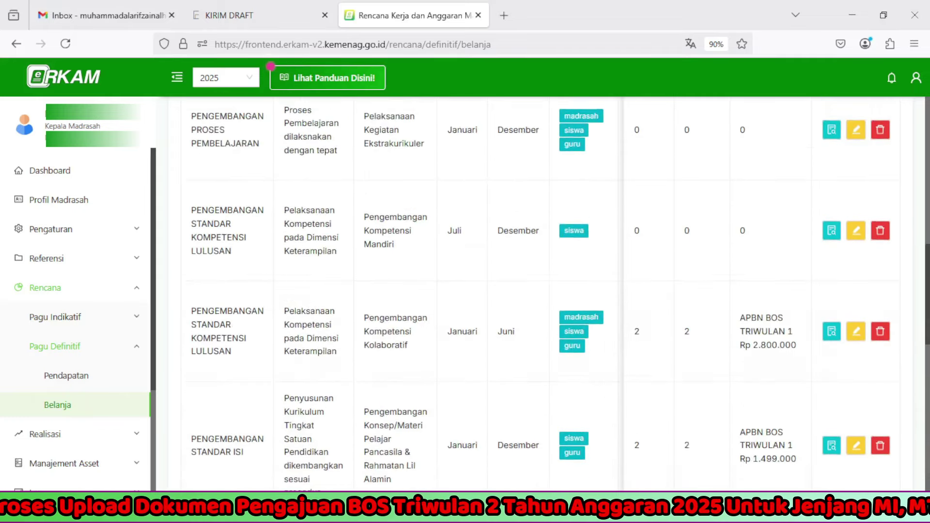
scroll(541, 291, "up", 4)
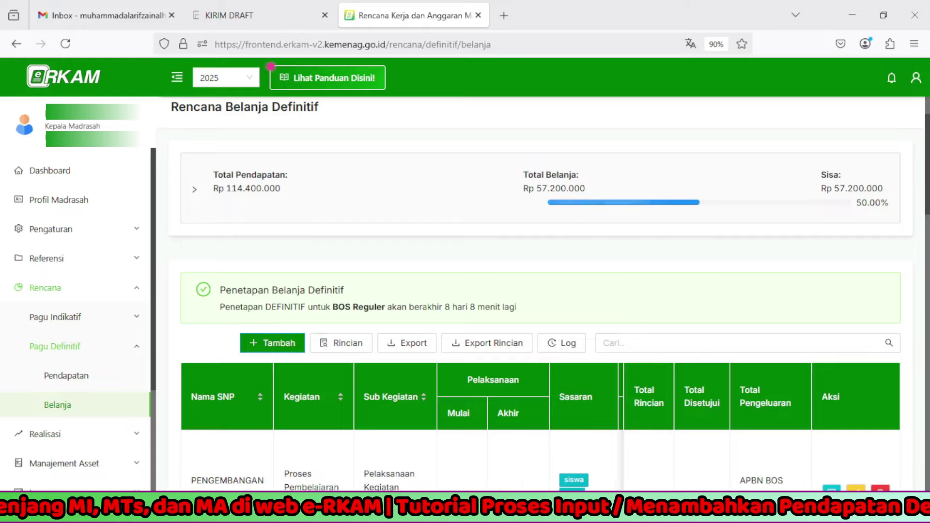
scroll(540, 278, "down", 5)
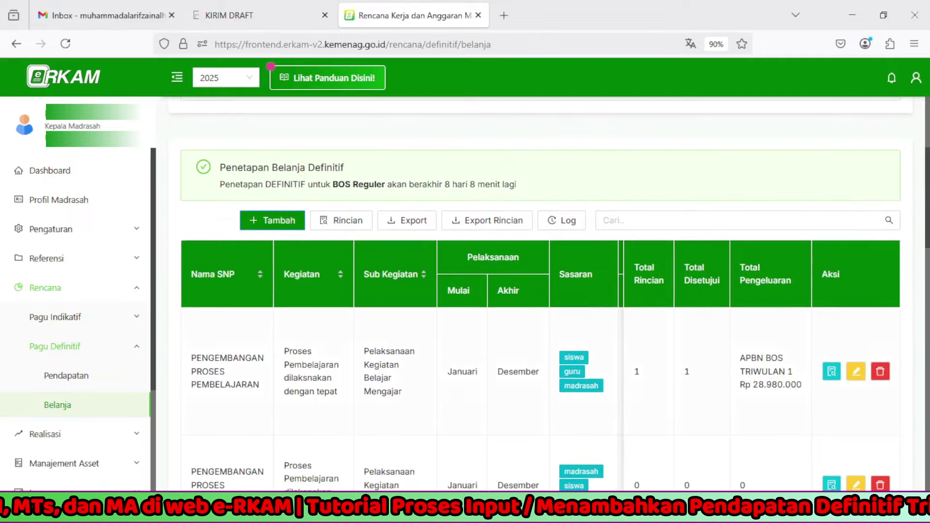
scroll(541, 278, "down", 2)
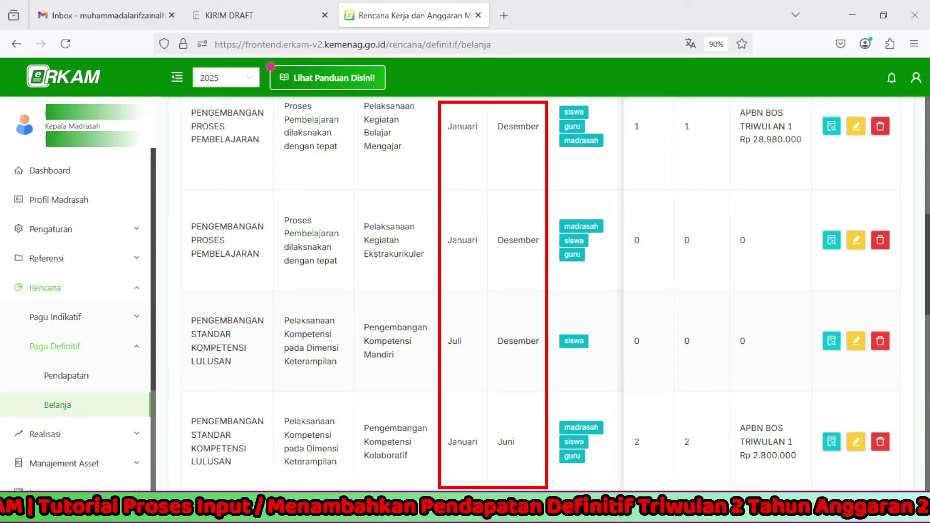
scroll(541, 281, "down", 1)
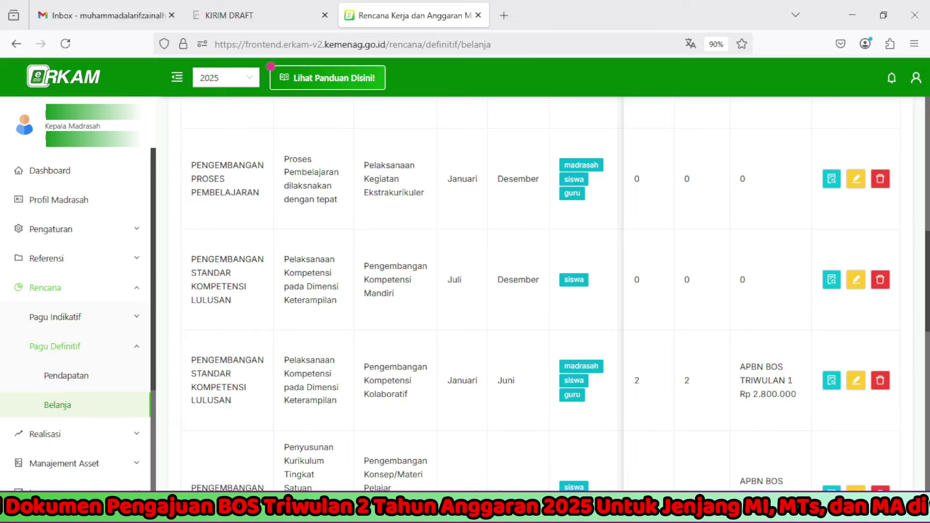
Step: Switch from the Kepala Madrasah account to the Bendahara Madrasah account and set the budget year to TA. 2025
left_click(916, 78)
left_click(842, 150)
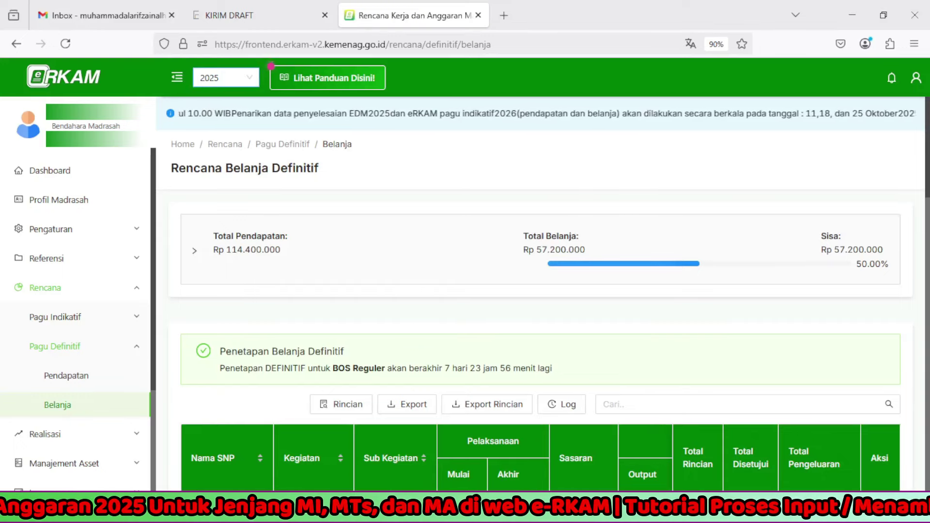
left_click(226, 78)
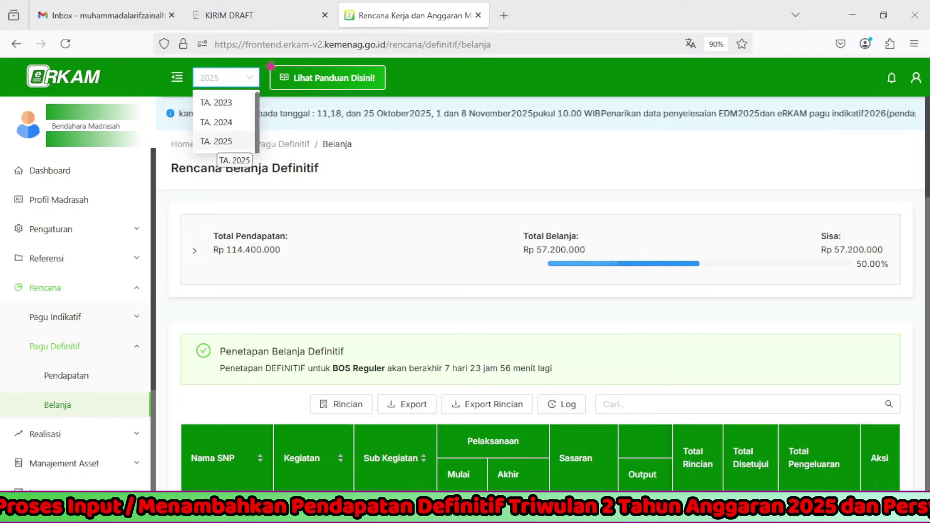
left_click(216, 142)
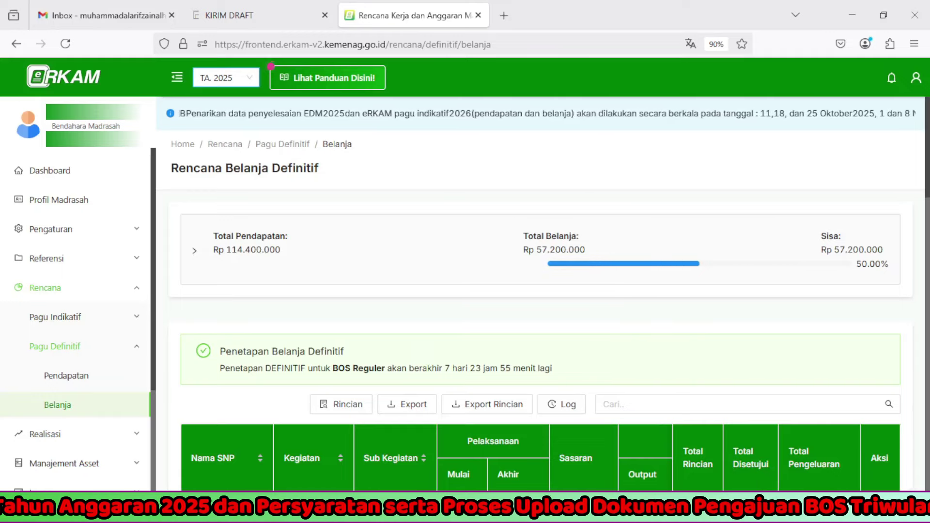
Step: Open the expenditure details of the sub-activity Pelaksanaan Kegiatan Belajar Mengajar in the definitive expenditure plan
scroll(76, 310, "down", 1)
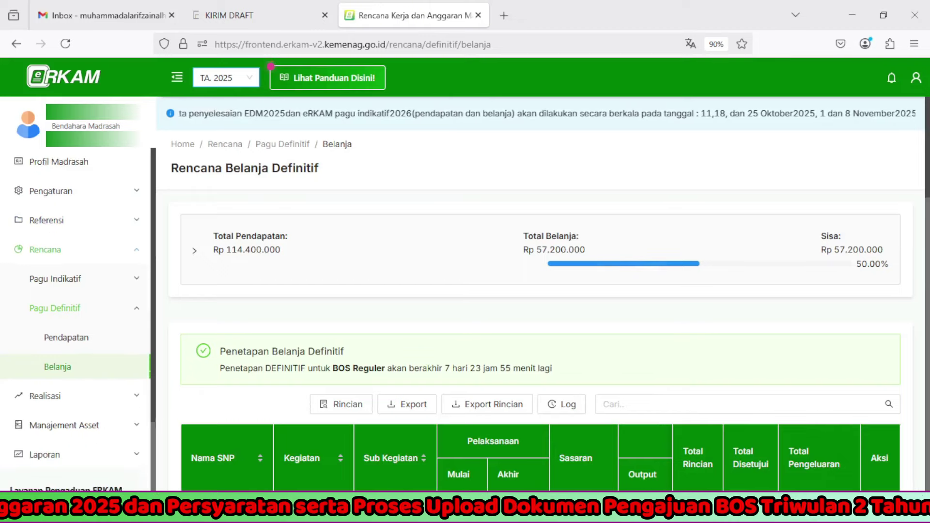
scroll(57, 340, "down", 1)
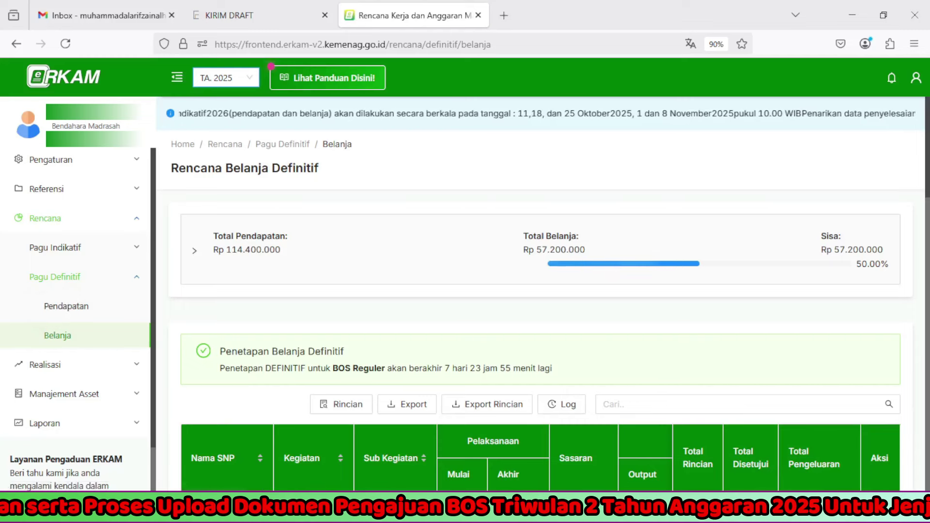
scroll(540, 315, "down", 3)
scroll(314, 320, "down", 2)
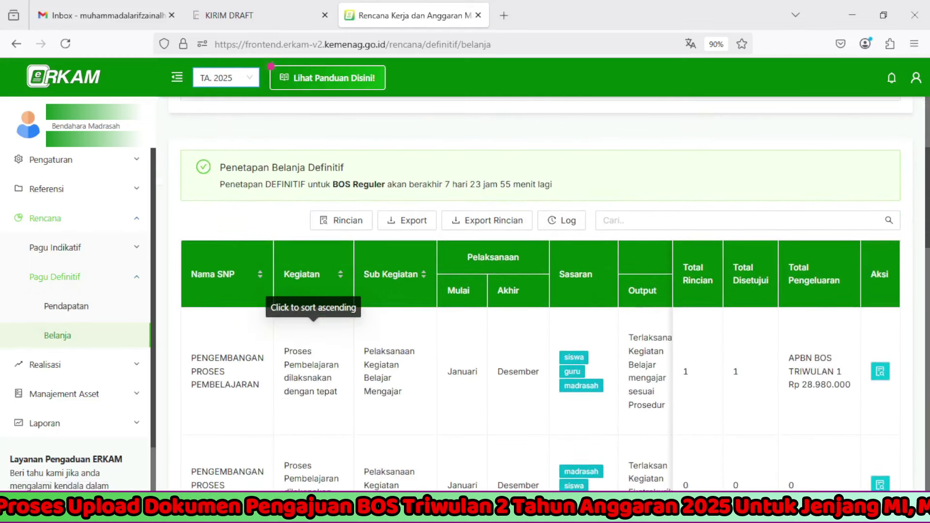
scroll(314, 319, "down", 1)
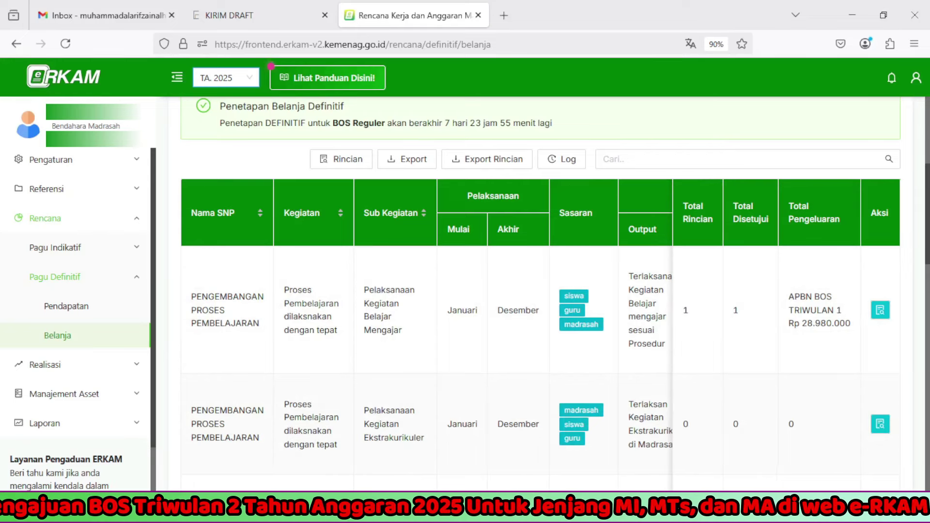
scroll(540, 315, "up", 1)
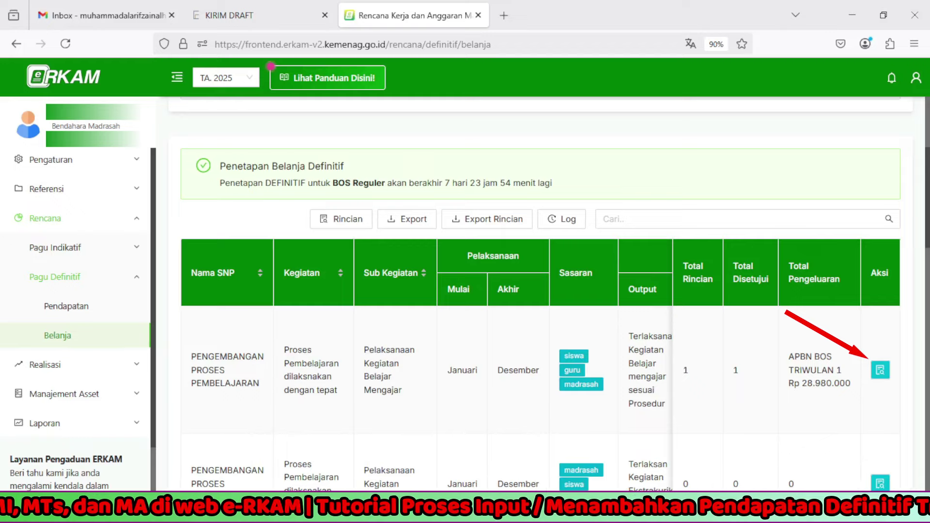
left_click(881, 371)
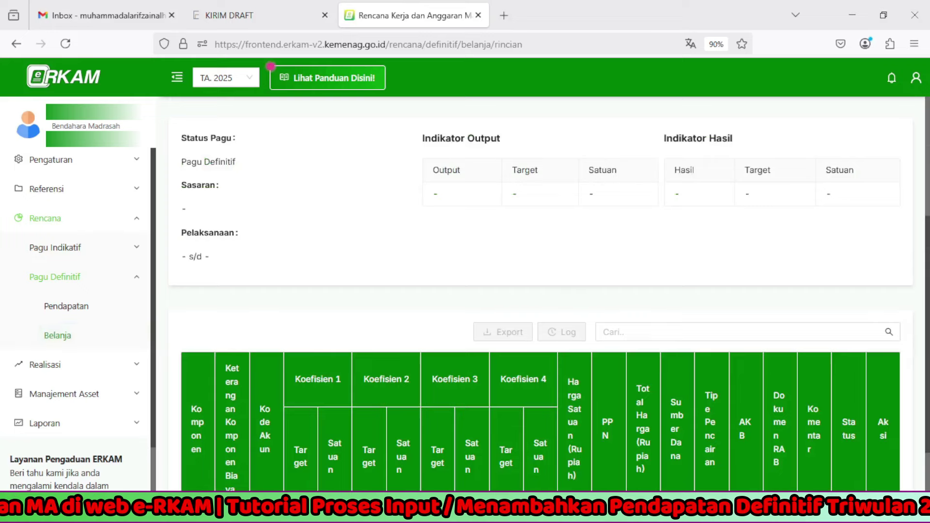
Step: Open the cost component list for the new expenditure row and filter it by the category 10.1 - Honor
scroll(540, 291, "down", 2)
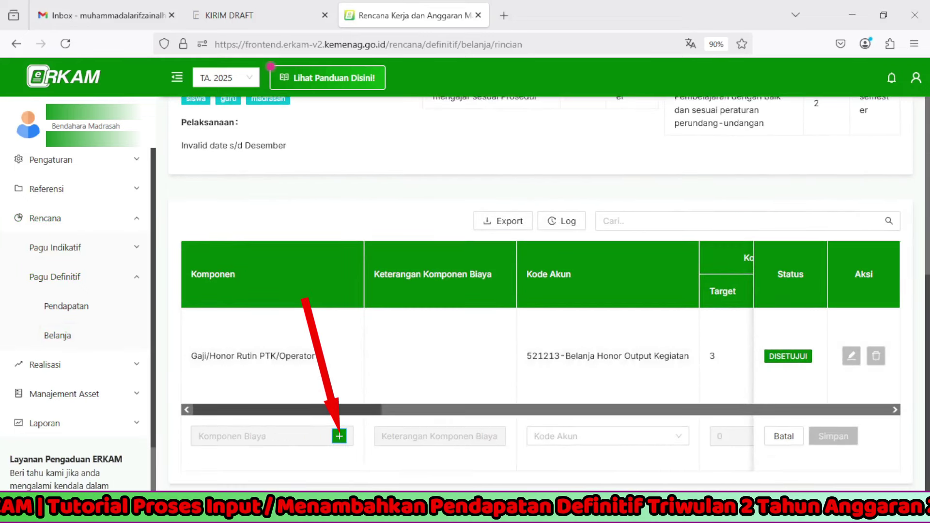
left_click(339, 436)
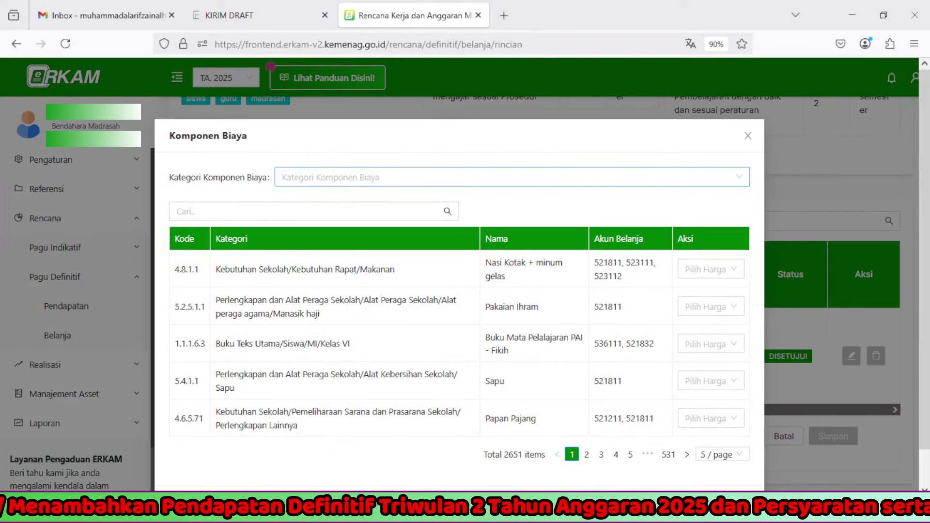
left_click(509, 177)
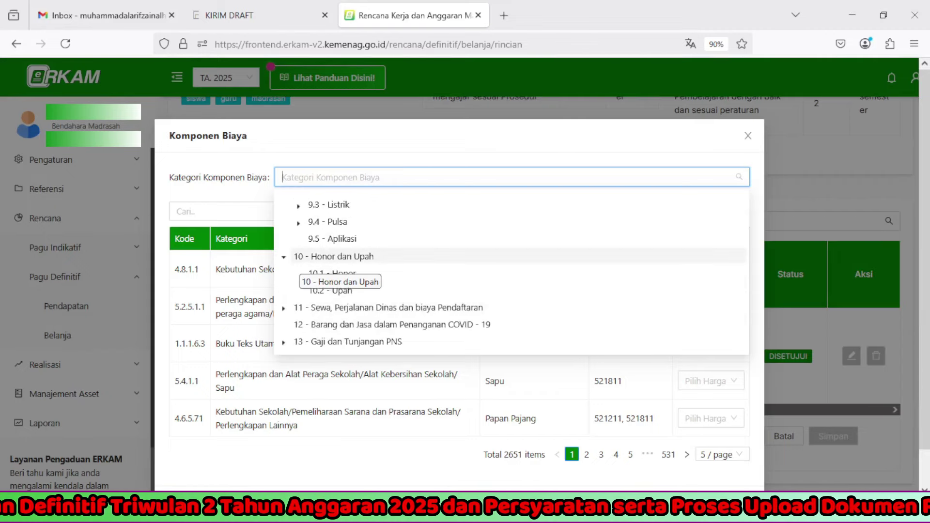
left_click(333, 273)
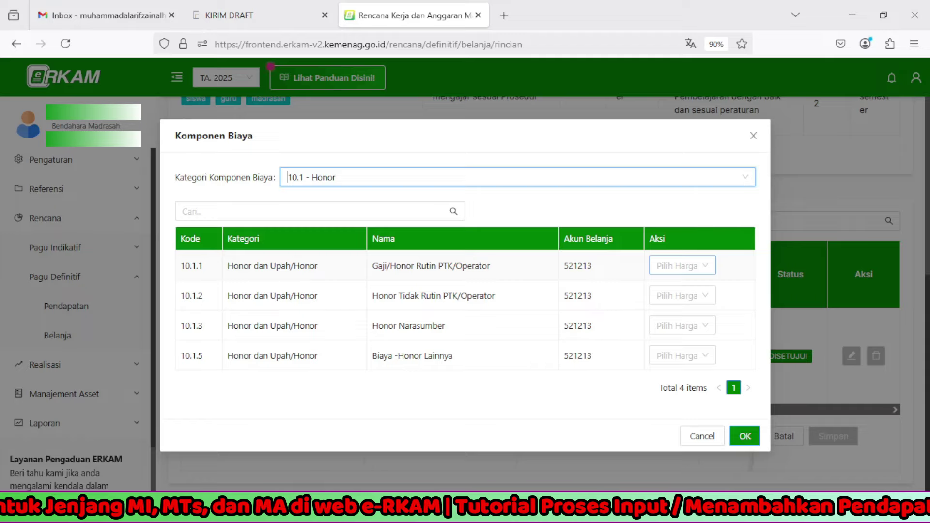
Step: Choose the component Gaji/Honor Rutin PTK/Operator with a custom unit price of Rp 9,660,000
left_click(683, 266)
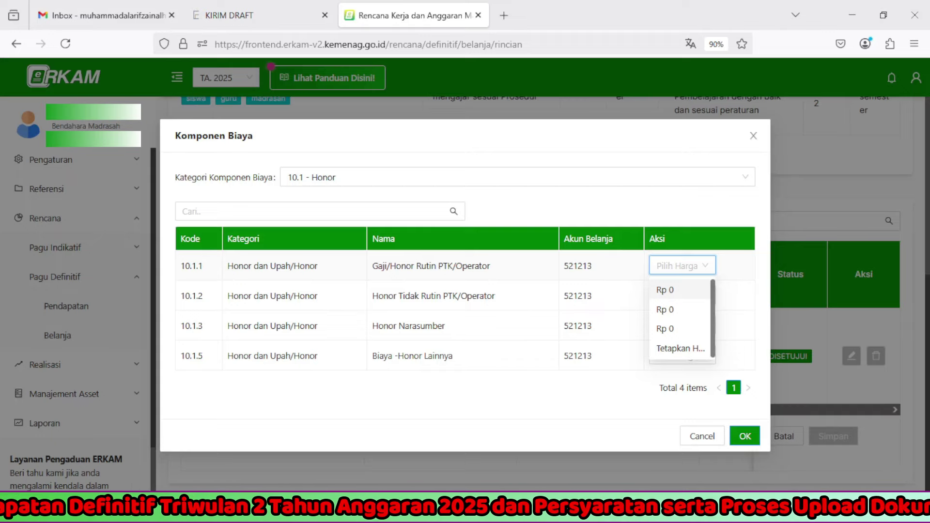
left_click(681, 349)
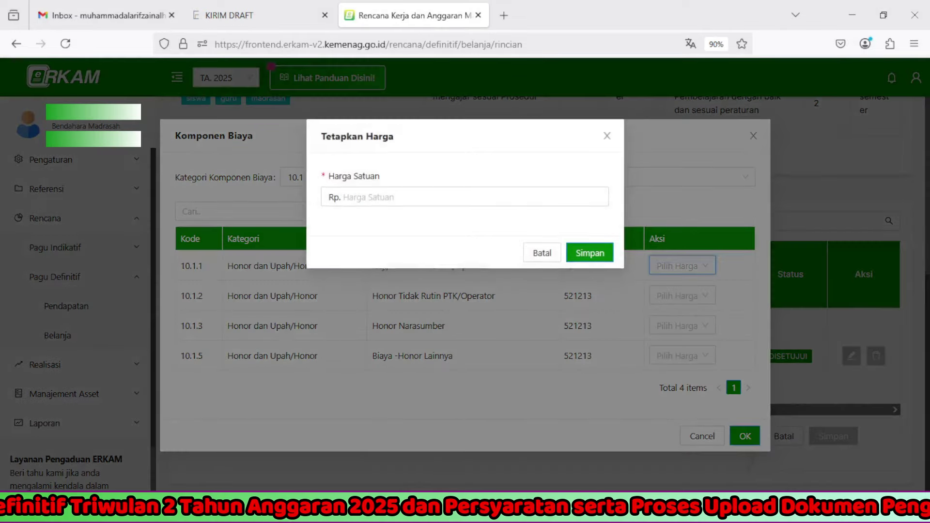
left_click(455, 197)
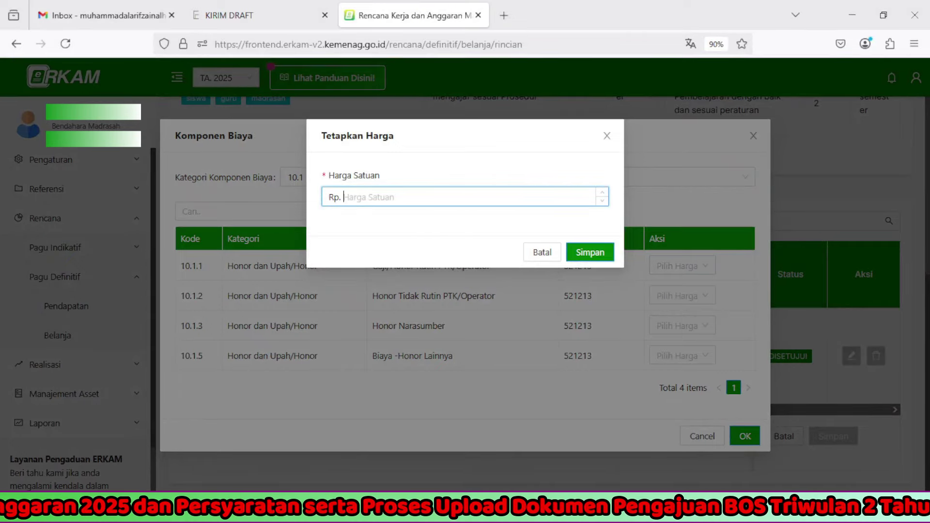
type("9,66")
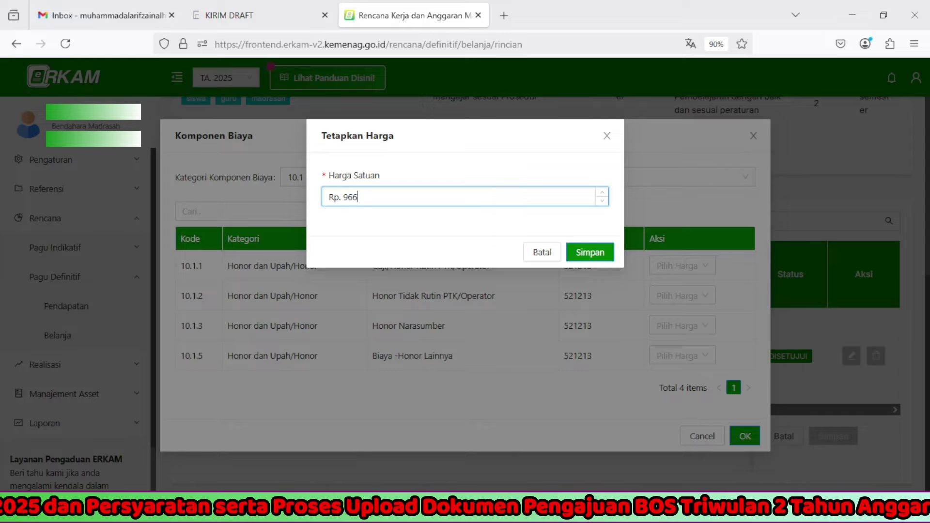
type("0,000")
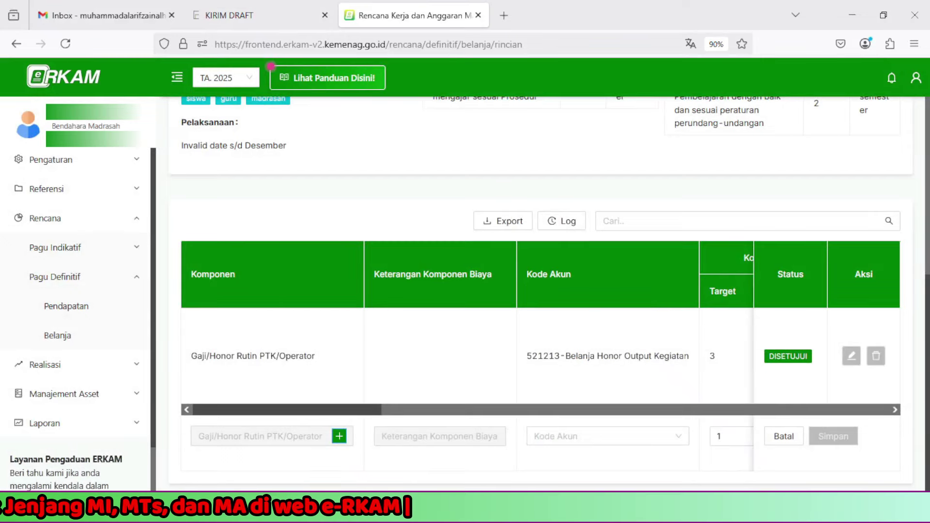
Step: Set the new row's account code to 521213-Belanja Honor Output Kegiatan and its Koefisien 1 to 3 bulan
left_click(607, 436)
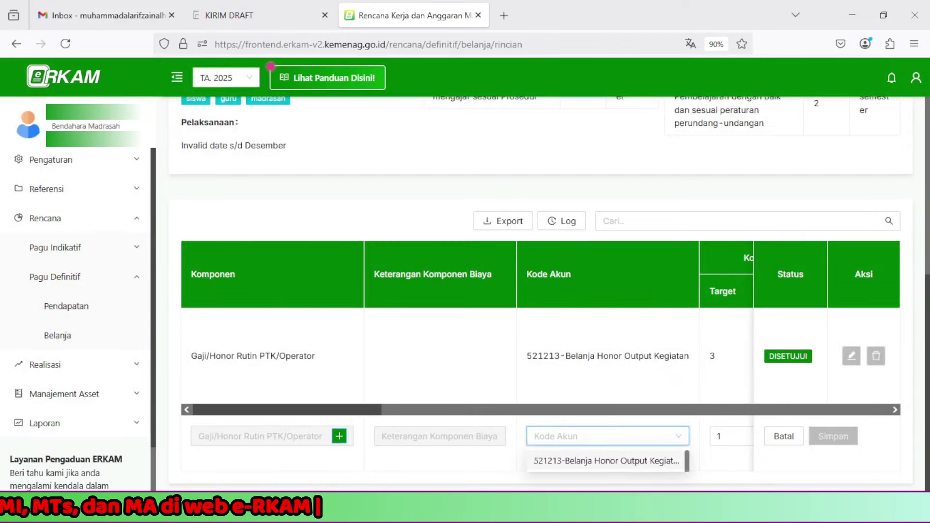
left_click(607, 461)
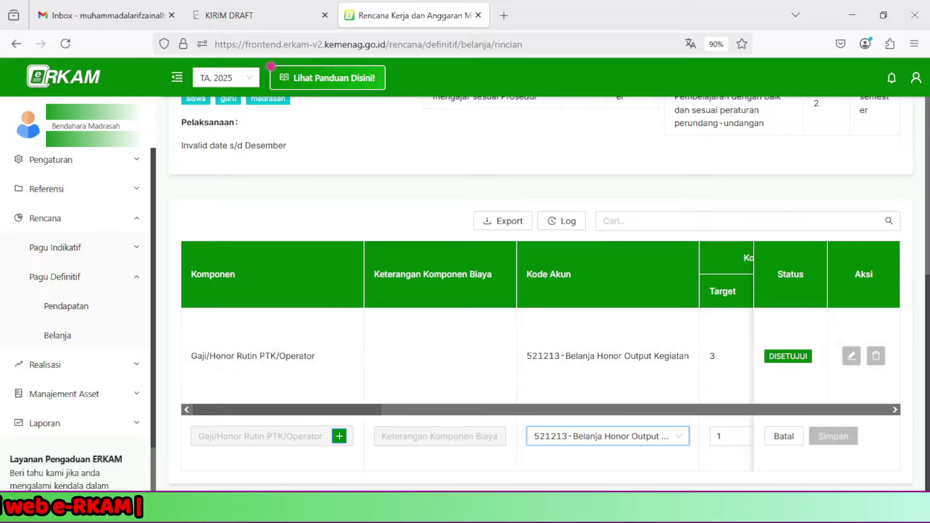
scroll(468, 353, "right", 5)
scroll(540, 356, "right", 1)
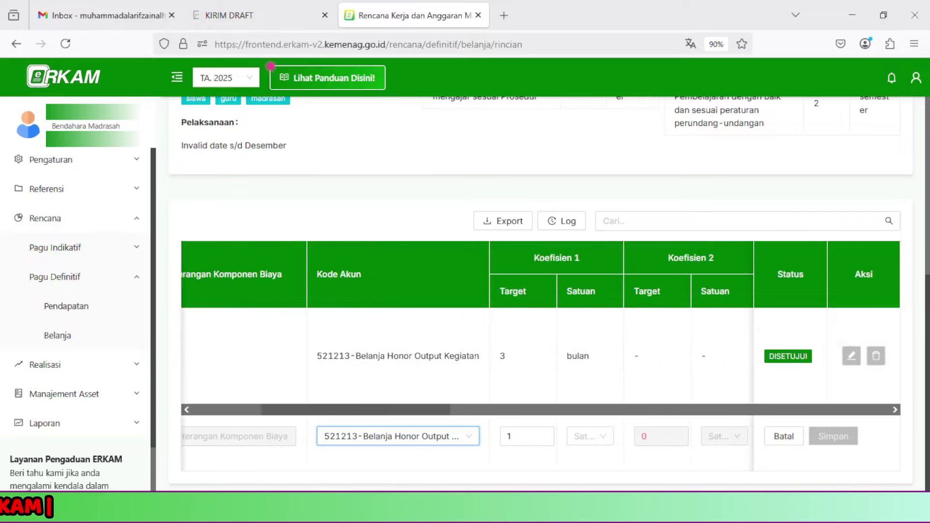
double_click(509, 436)
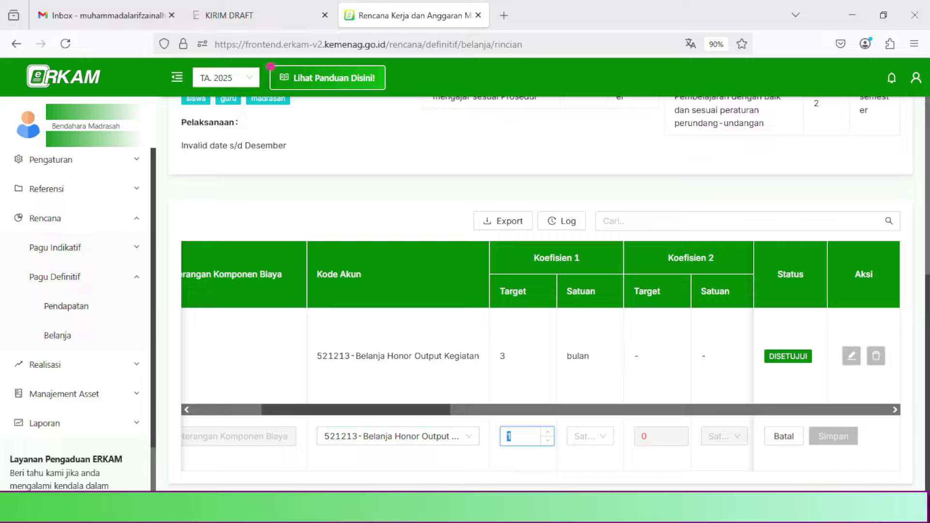
type("3")
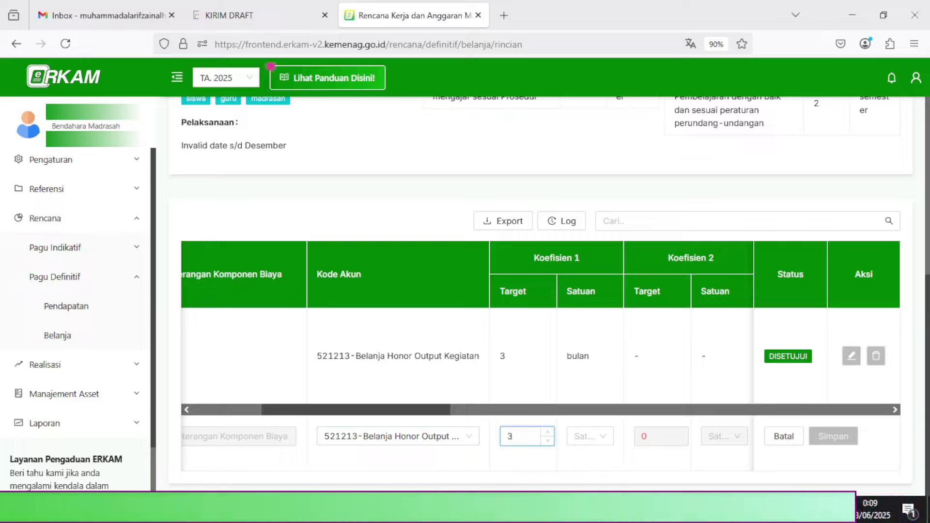
key("Tab")
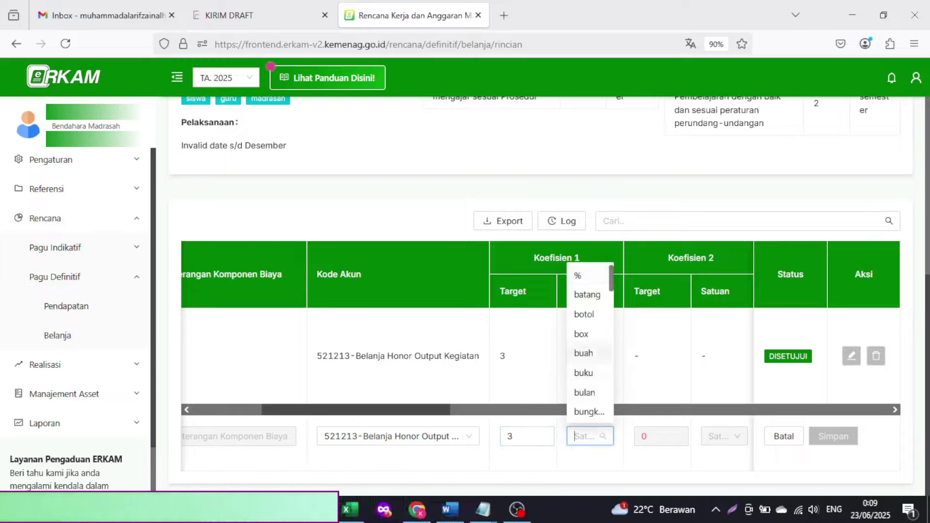
key("Return")
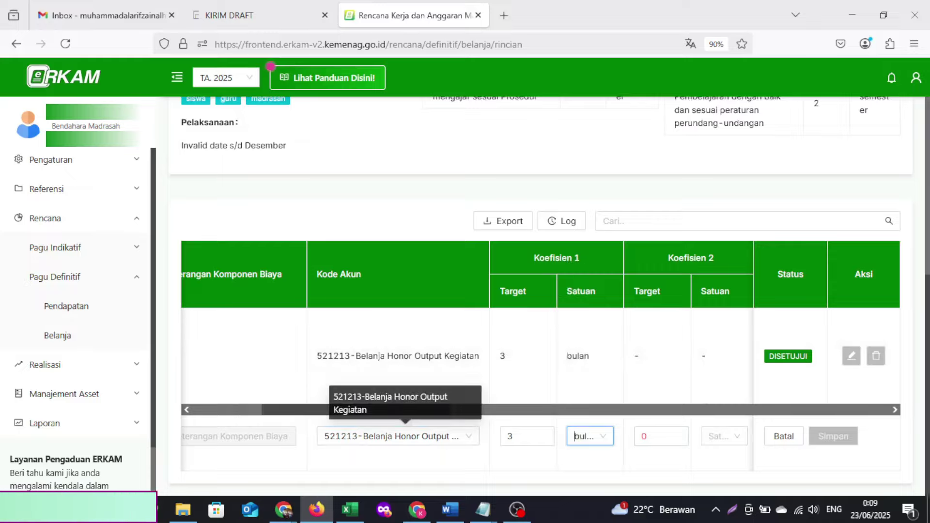
Step: Set the PPN option of the new expenditure row to Tidak ada PPN
scroll(540, 356, "right", 5)
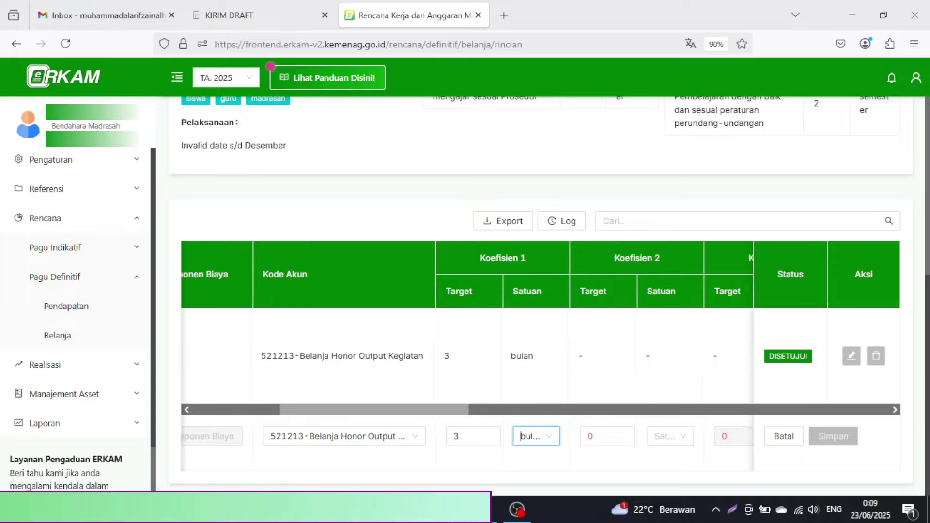
scroll(540, 356, "right", 5)
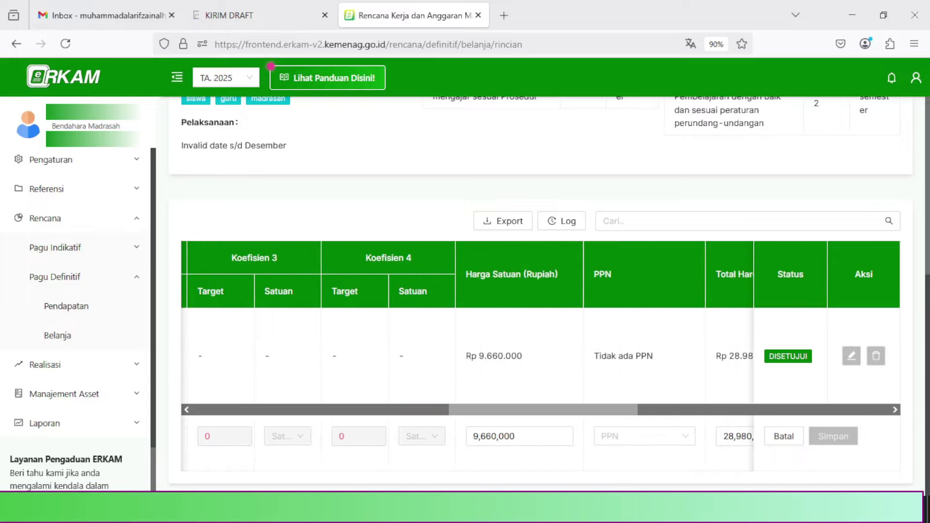
left_click(644, 436)
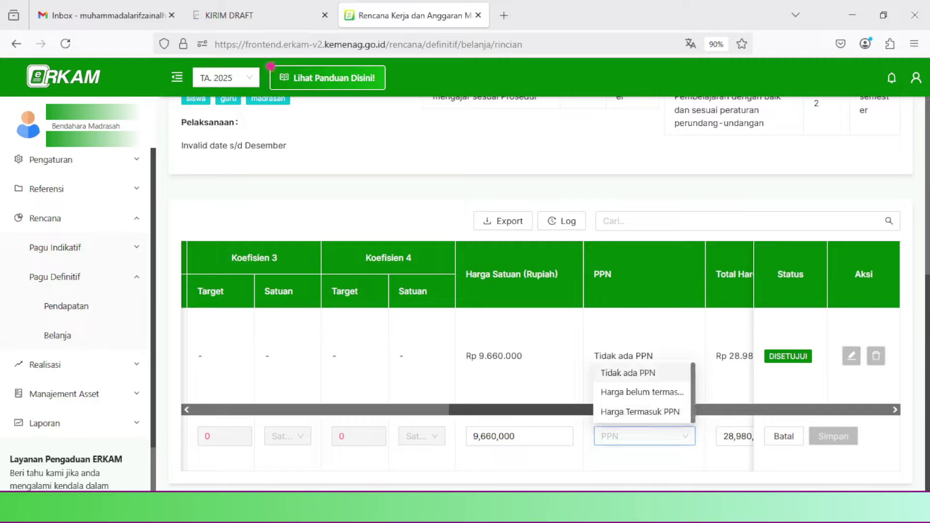
left_click(629, 373)
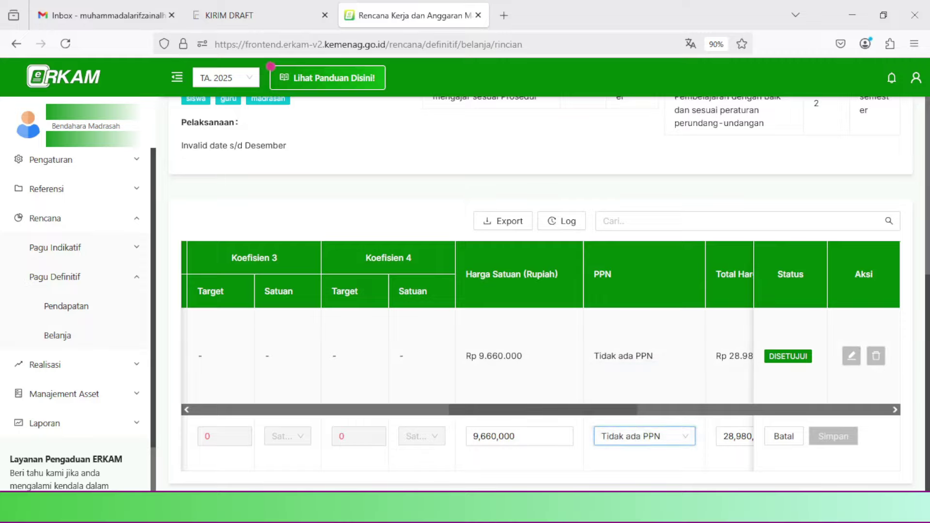
Step: Add APBN BOS TRIWULAN 2 as the new row's funding source with an allocated quantity of 3, and save it
left_click_drag(581, 410, 681, 410)
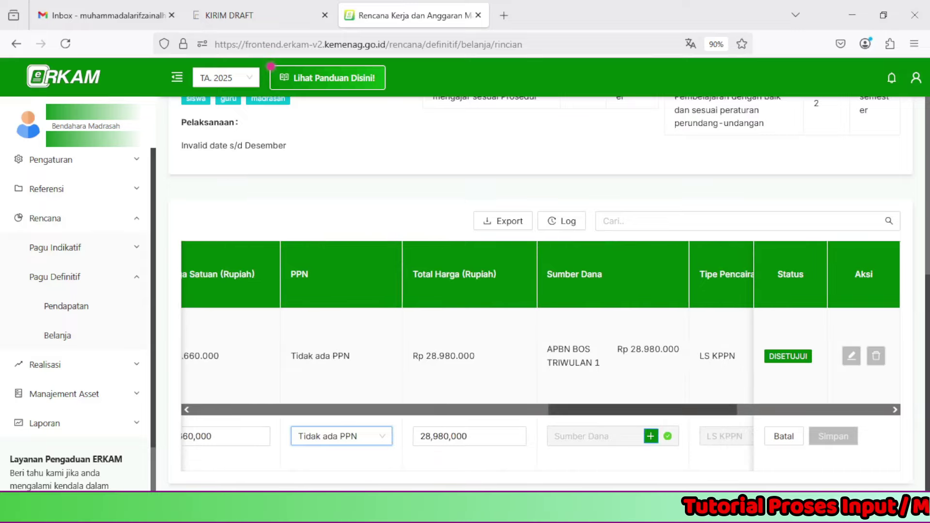
left_click(650, 436)
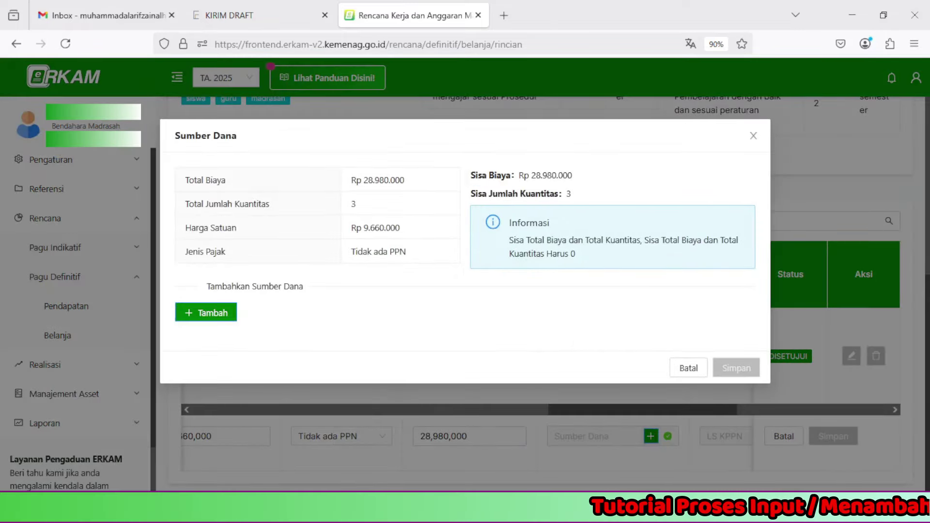
left_click(206, 312)
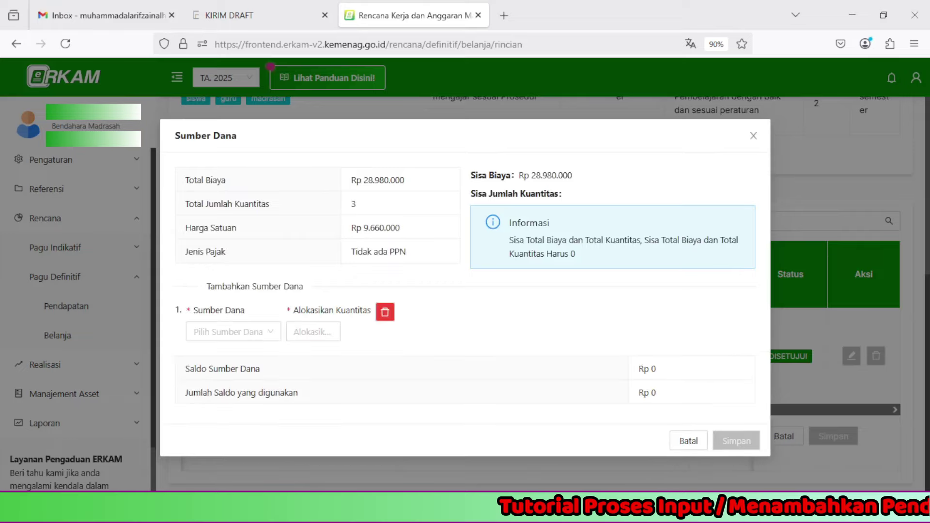
left_click(234, 332)
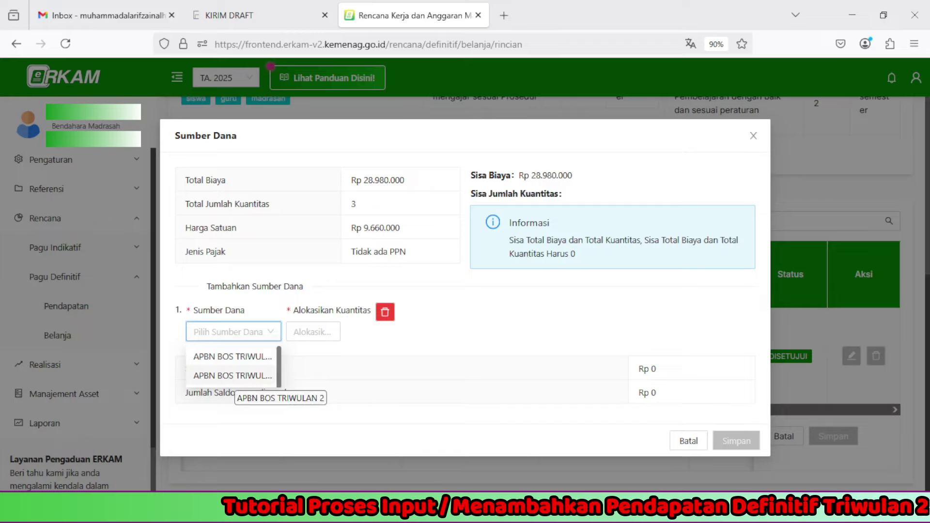
left_click(233, 375)
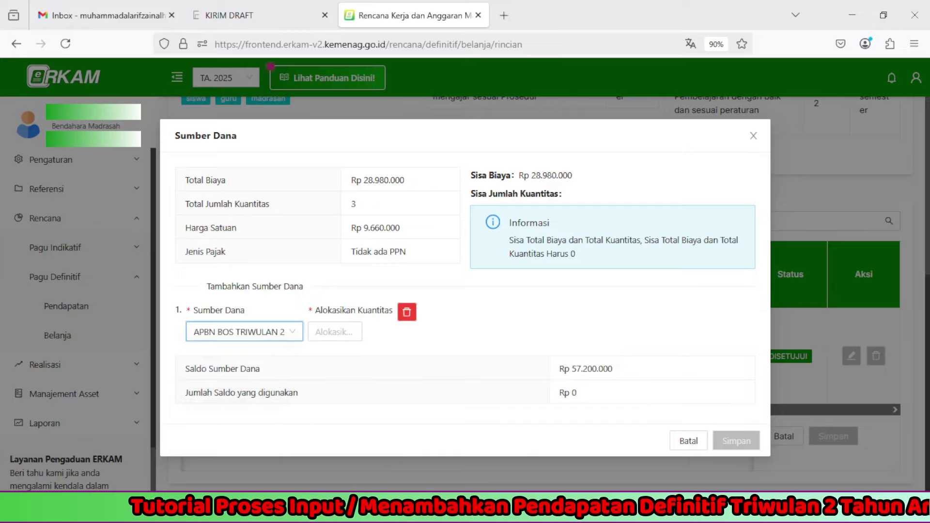
left_click(334, 332)
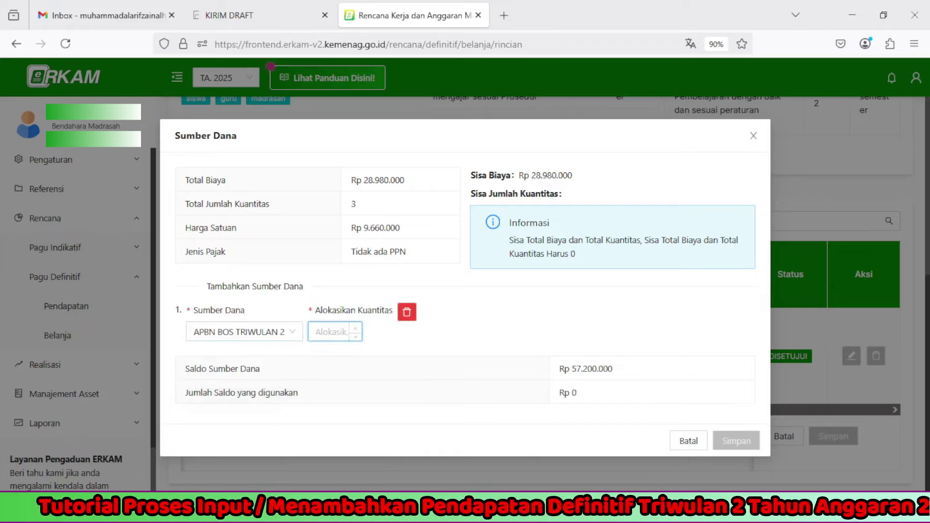
type("1")
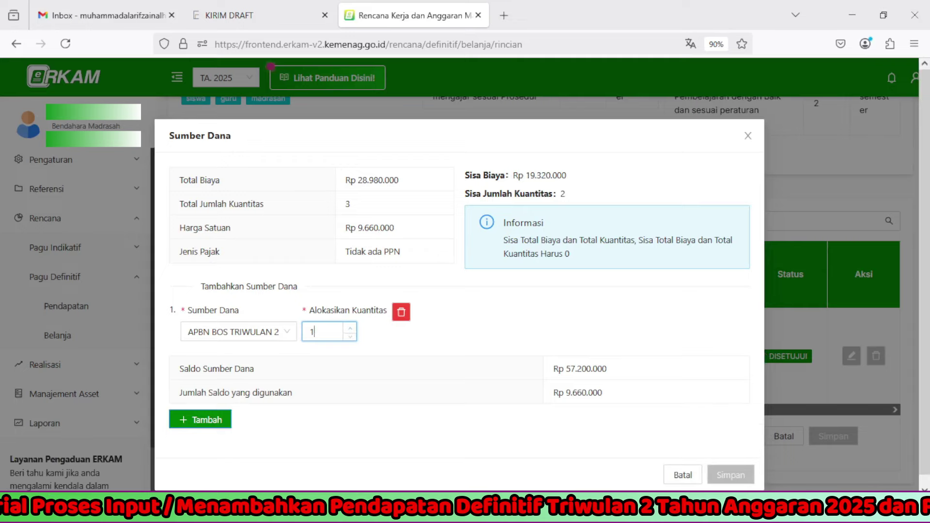
key("Up")
key("Up")
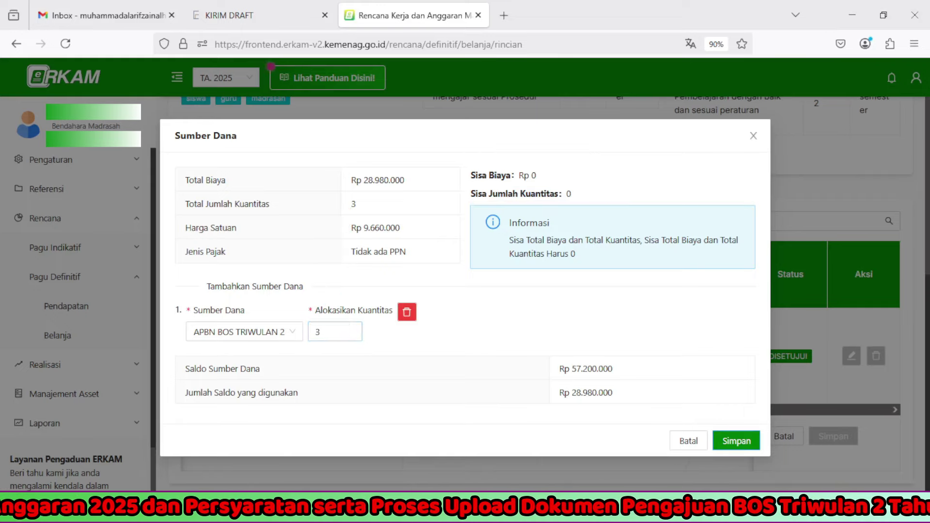
left_click(737, 441)
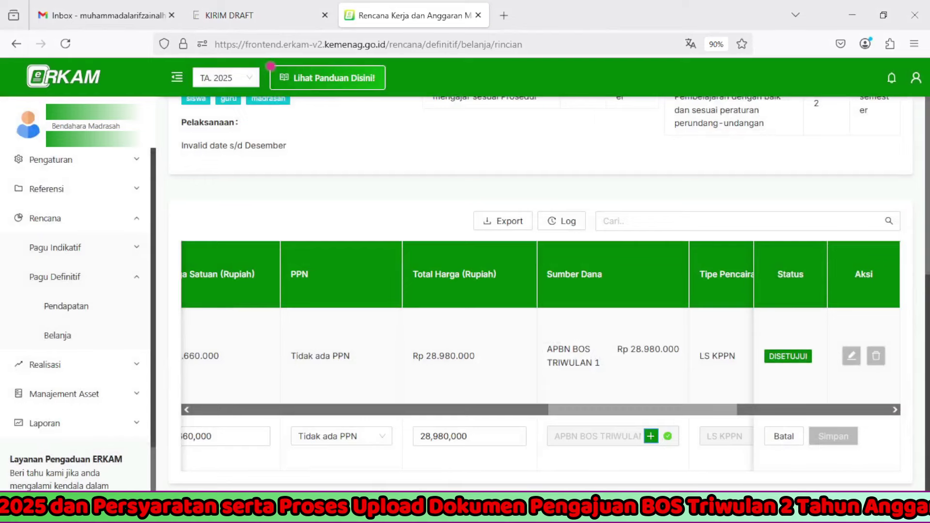
Step: Set the new expenditure row's monthly cash budget (AKB) to 1 each for April, Mei and Juni, and save it
scroll(541, 356, "right", 3)
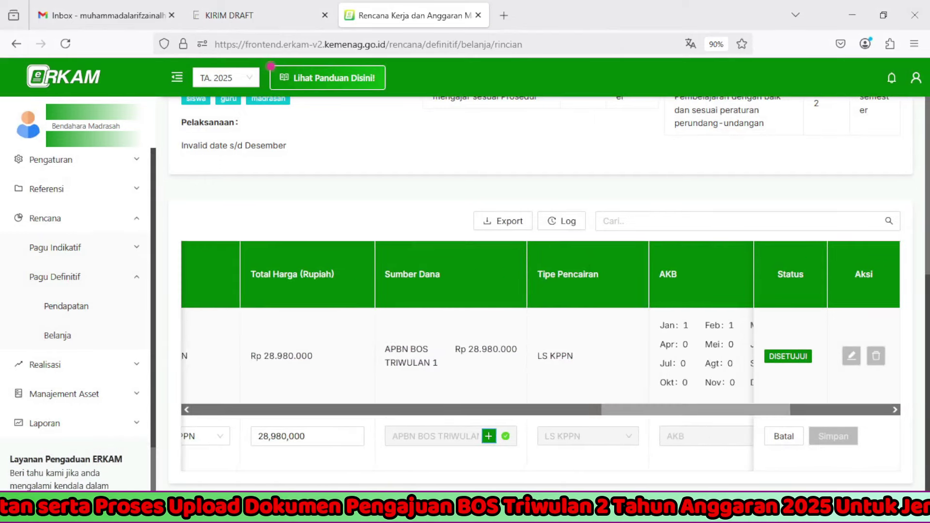
scroll(541, 356, "right", 3)
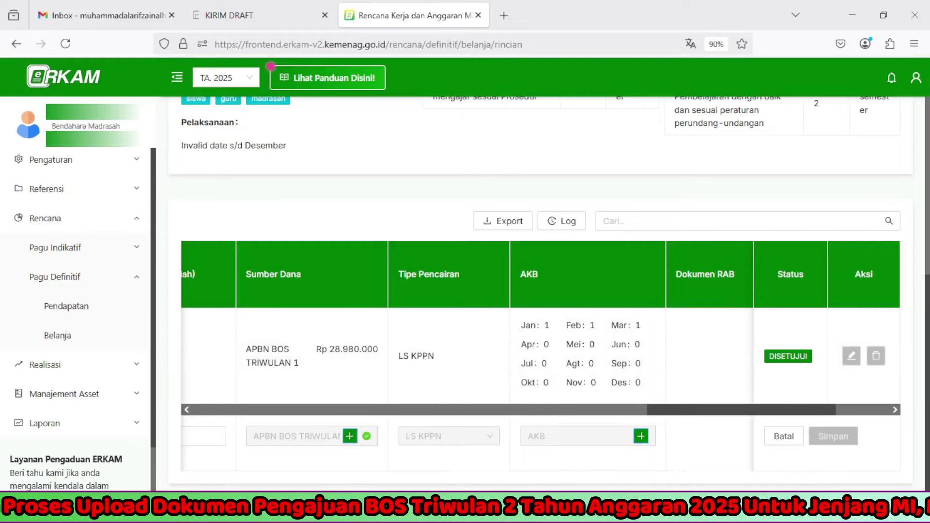
left_click(641, 437)
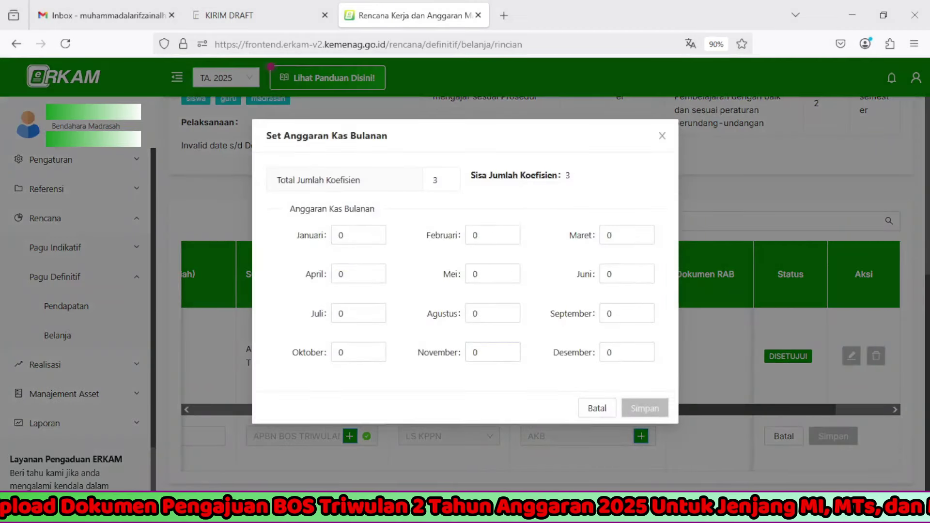
double_click(341, 275)
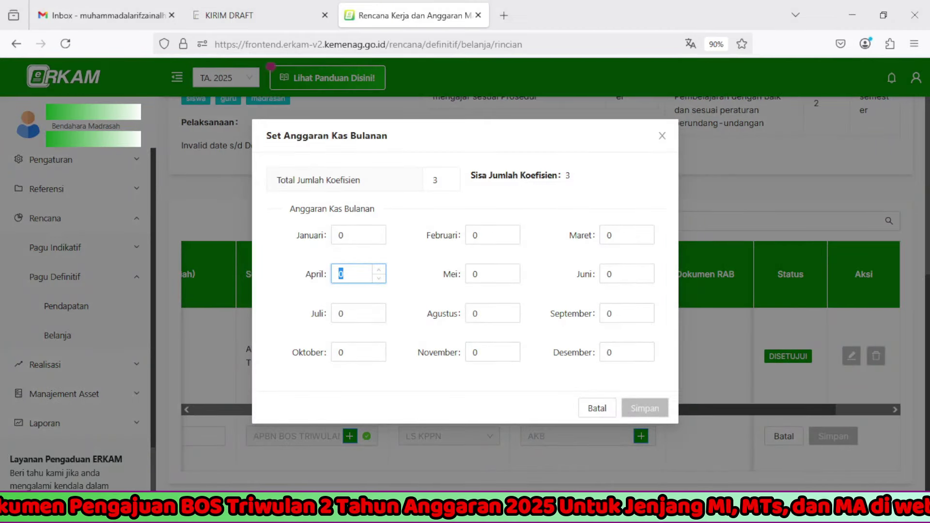
type("1")
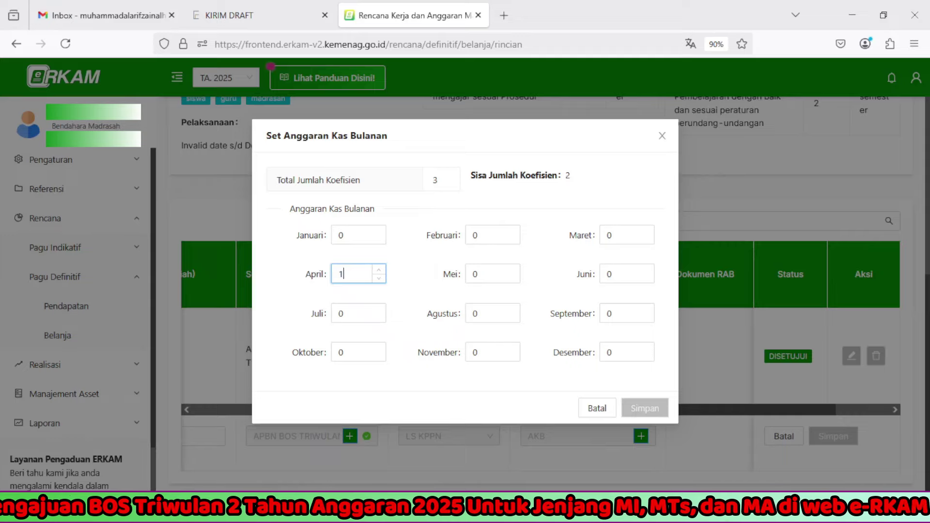
left_click(479, 274)
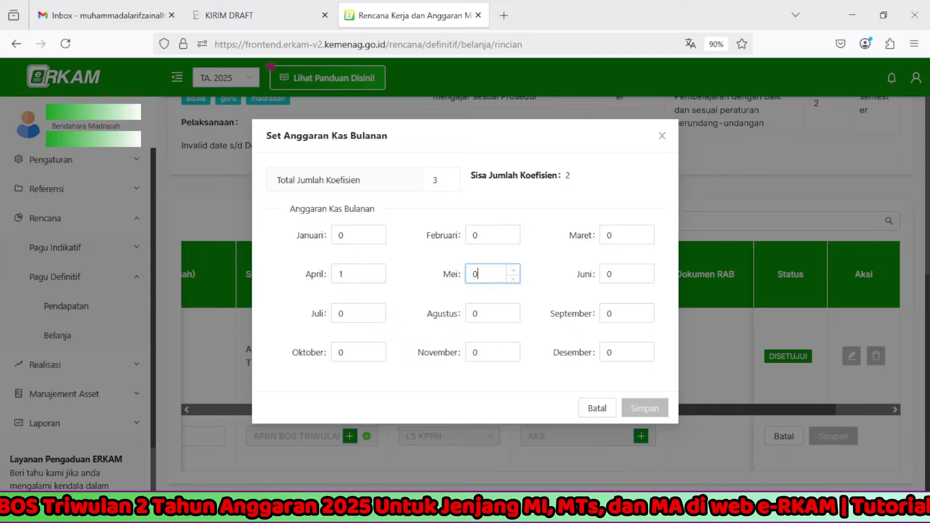
type("1")
left_click(613, 274)
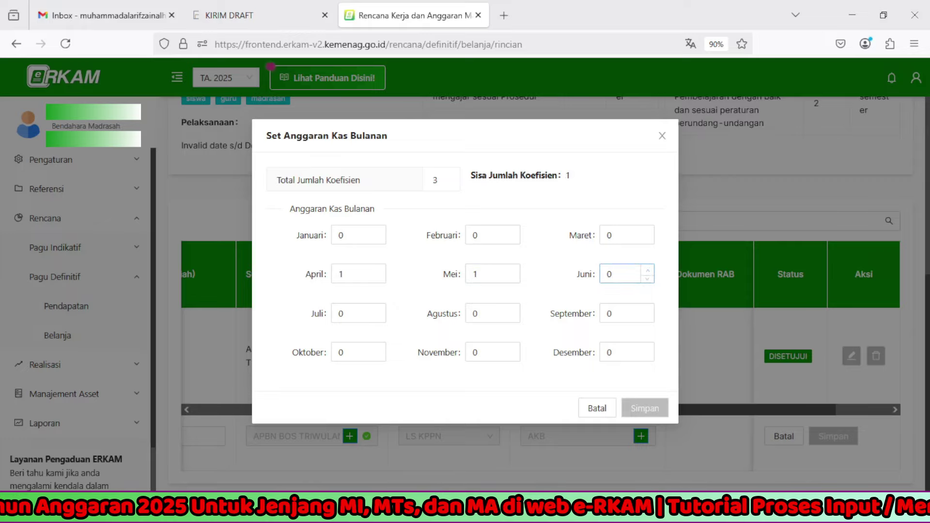
type("1")
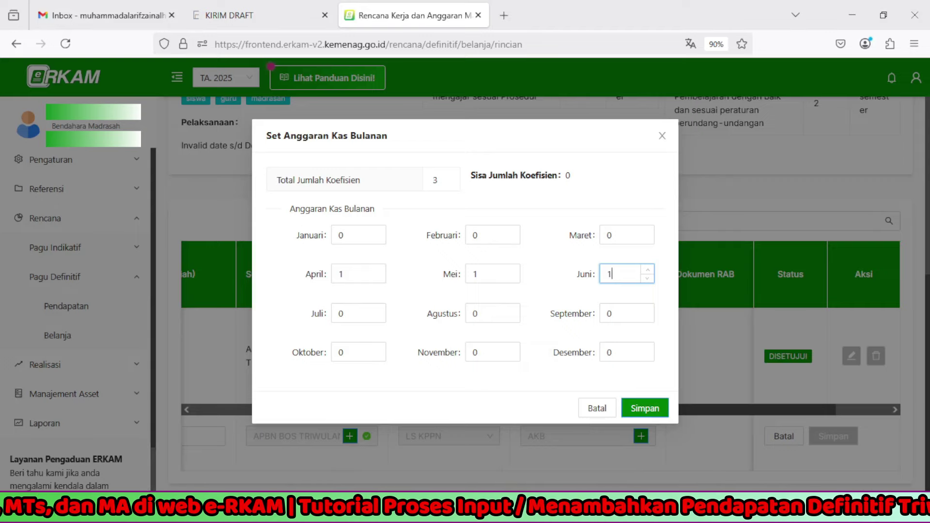
left_click(645, 408)
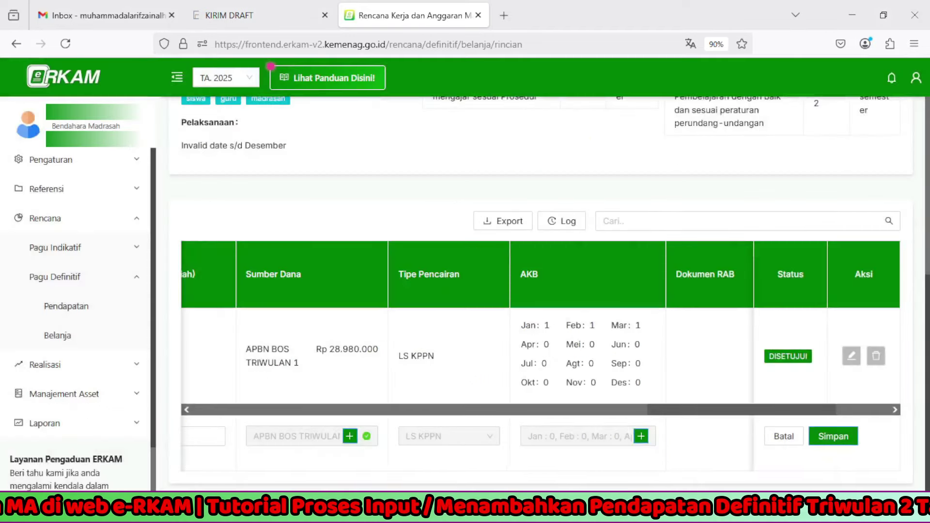
Step: Save the completed honorarium expenditure row and close the confirmation dialog
scroll(540, 356, "right", 5)
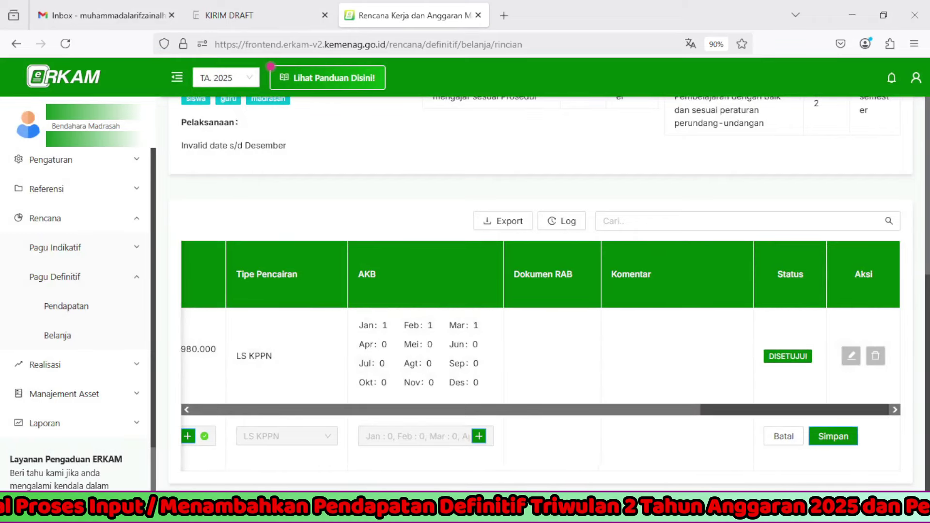
left_click(833, 436)
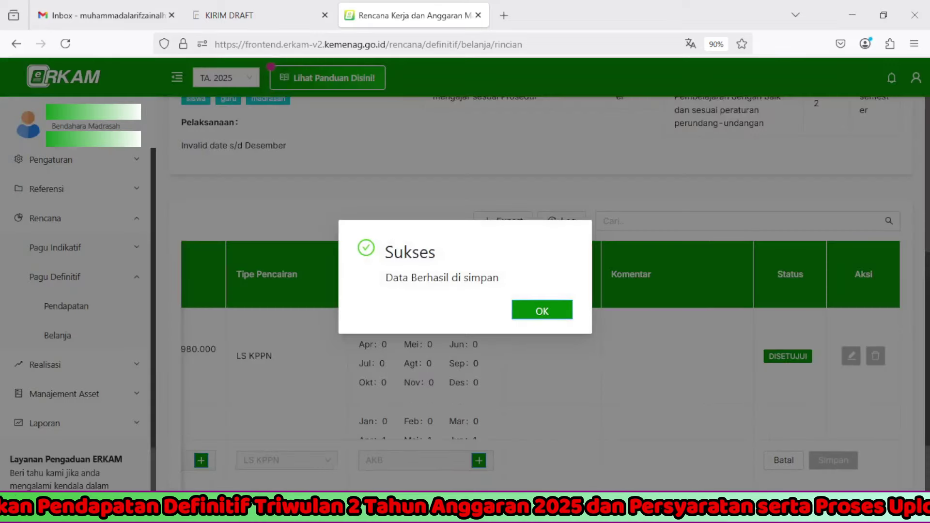
key("Return")
Step: Check the saved honorarium row in the expenditure details, and log out of the Bendahara Madrasah account
scroll(541, 291, "down", 2)
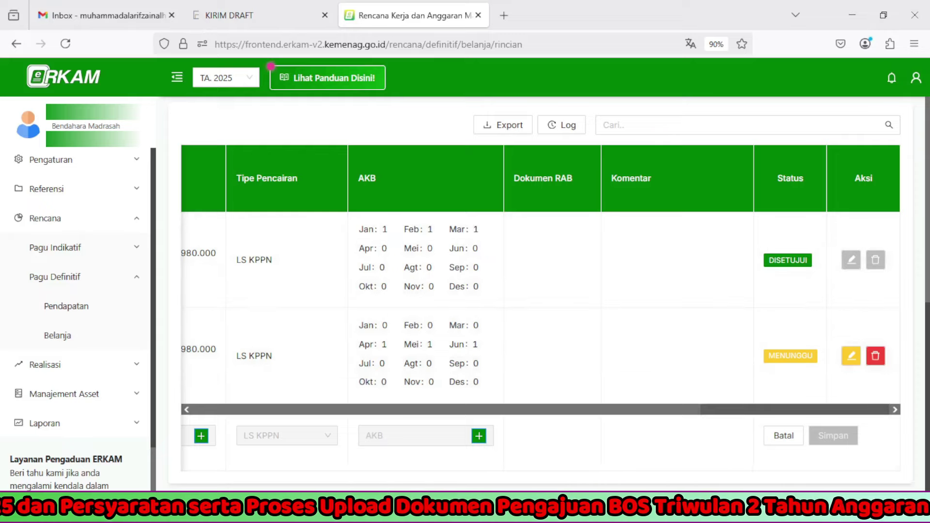
scroll(541, 311, "left", 10)
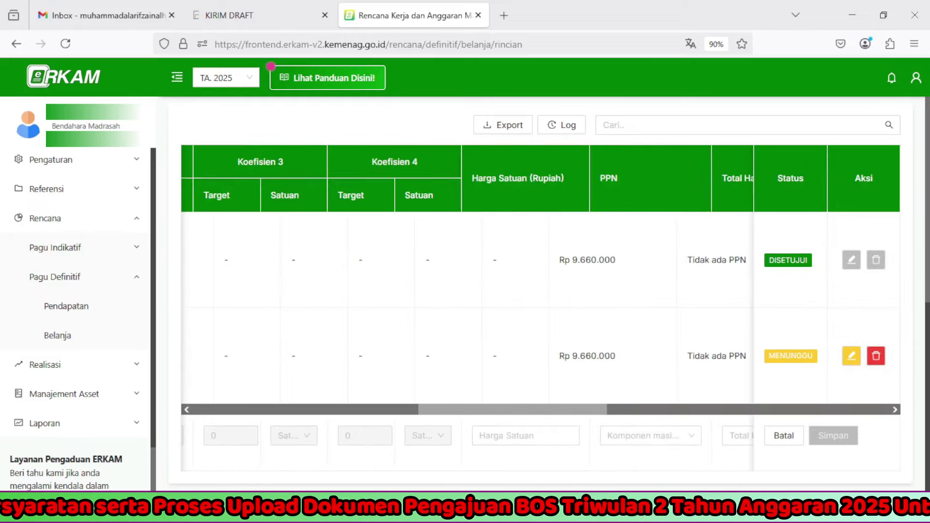
scroll(540, 310, "left", 4)
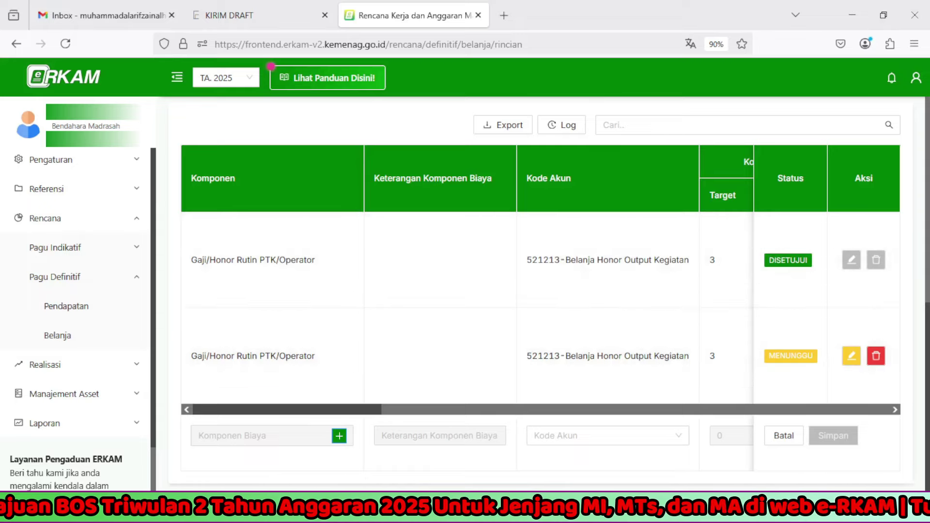
left_click(916, 78)
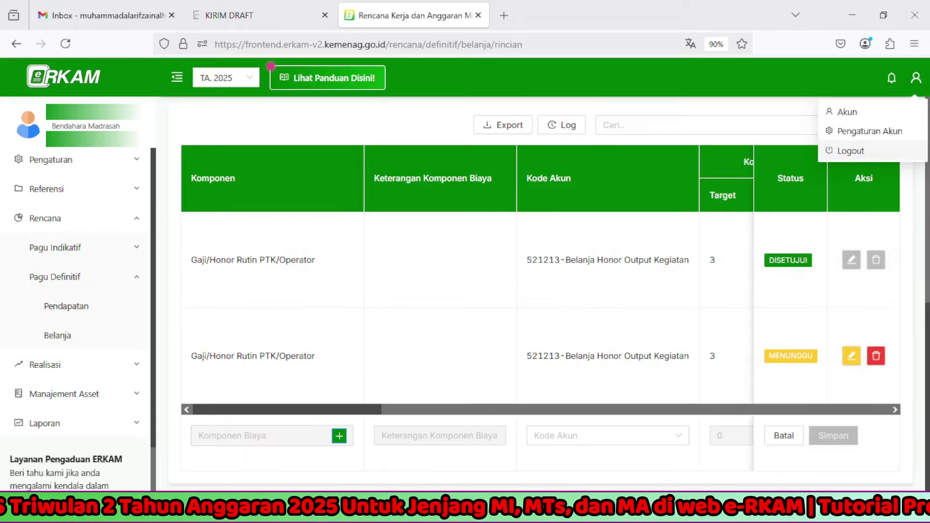
left_click(851, 151)
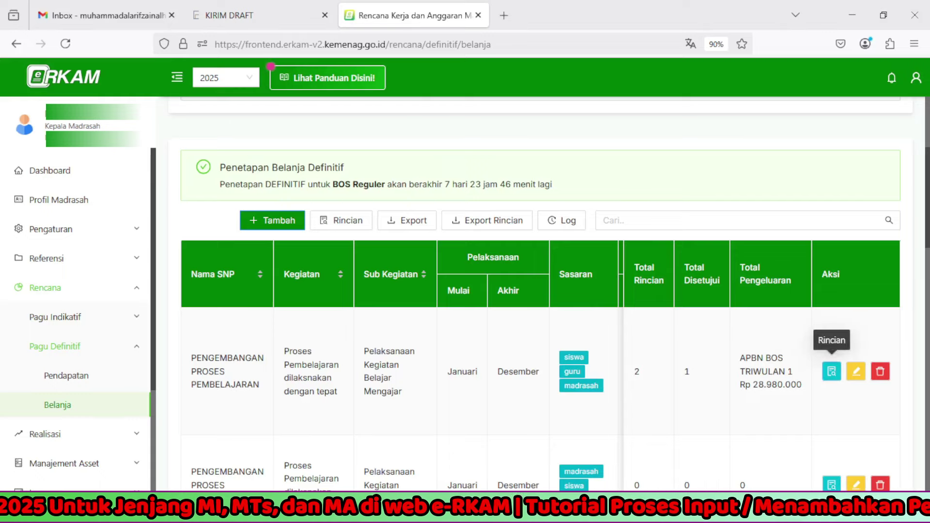
Step: As Kepala Madrasah, open the details of the first Pelaksanaan Kegiatan Belajar Mengajar activity and approve its pending Gaji/Honor Rutin PTK/Operator item
left_click(832, 372)
scroll(541, 291, "down", 3)
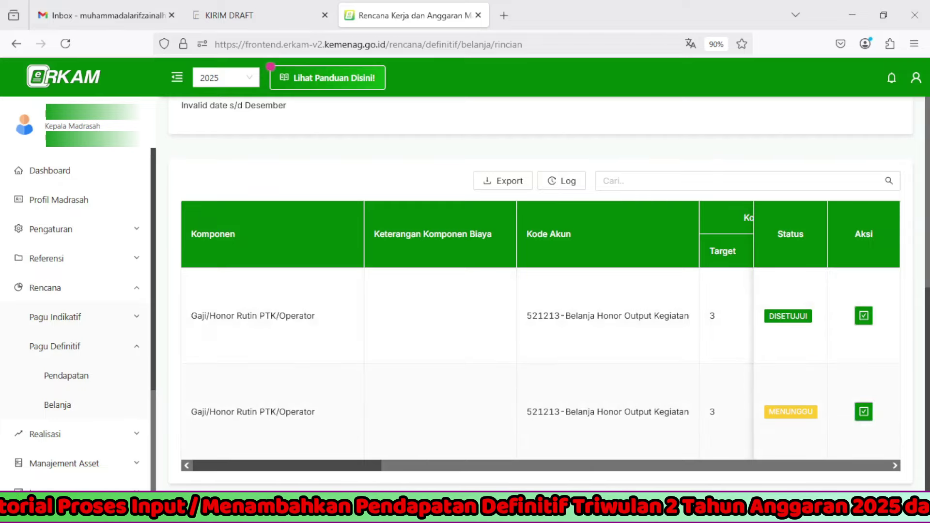
left_click(864, 412)
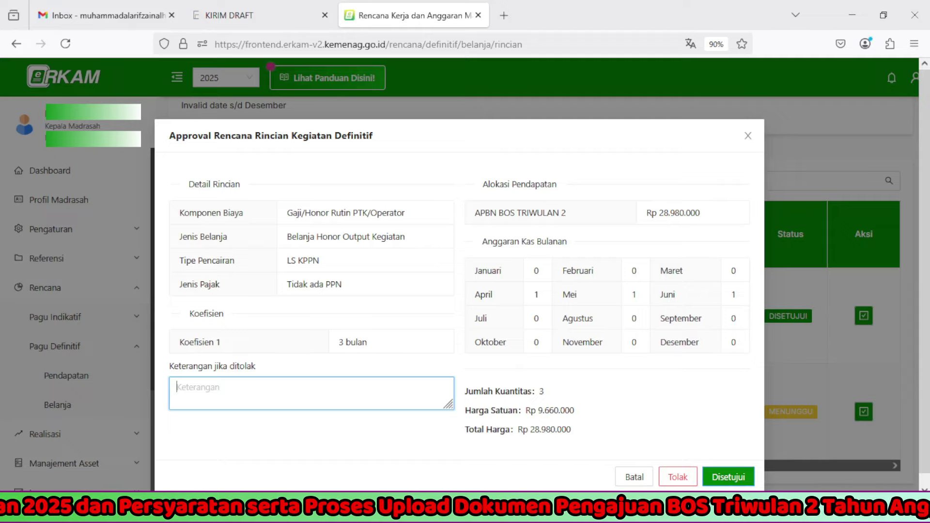
left_click(729, 478)
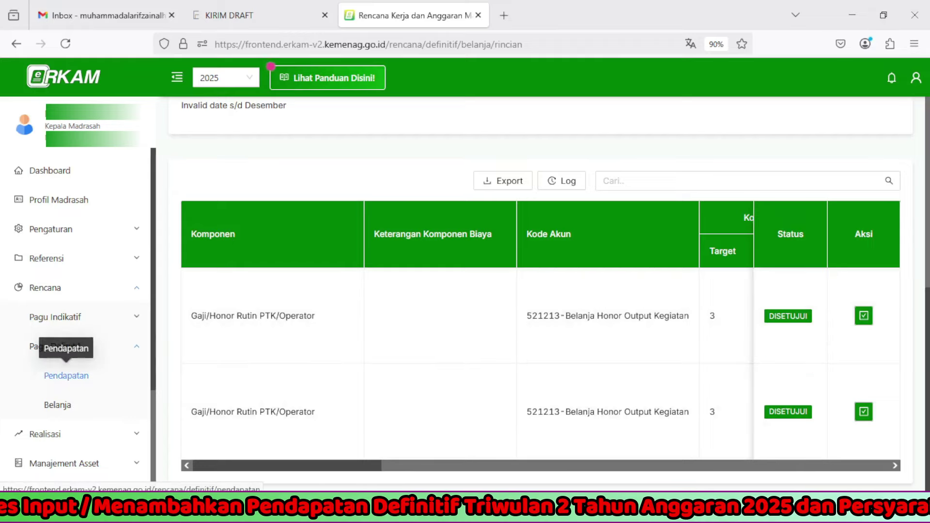
Step: Open the BOS document upload for the APBN BOS TRIWULAN 2 definitive income as Penerima BOS Tahap/Triwulan 2025
left_click(66, 376)
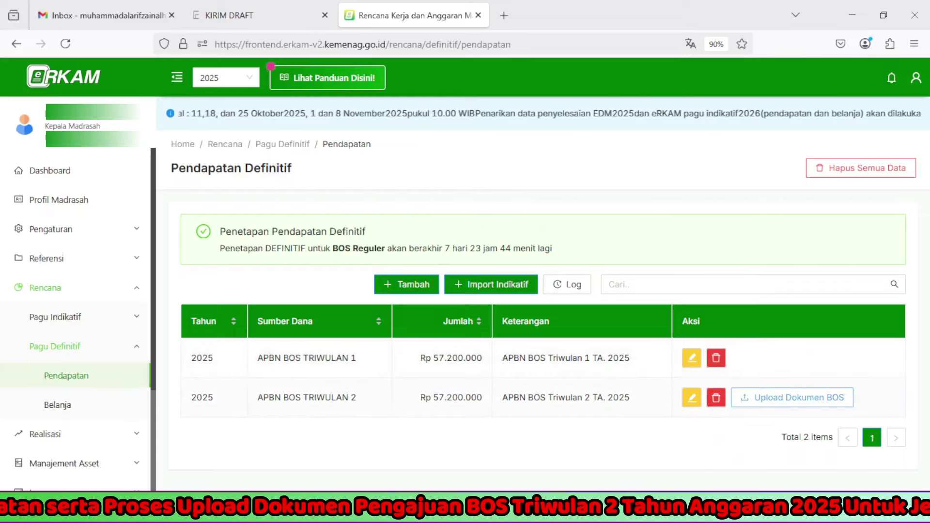
left_click(793, 398)
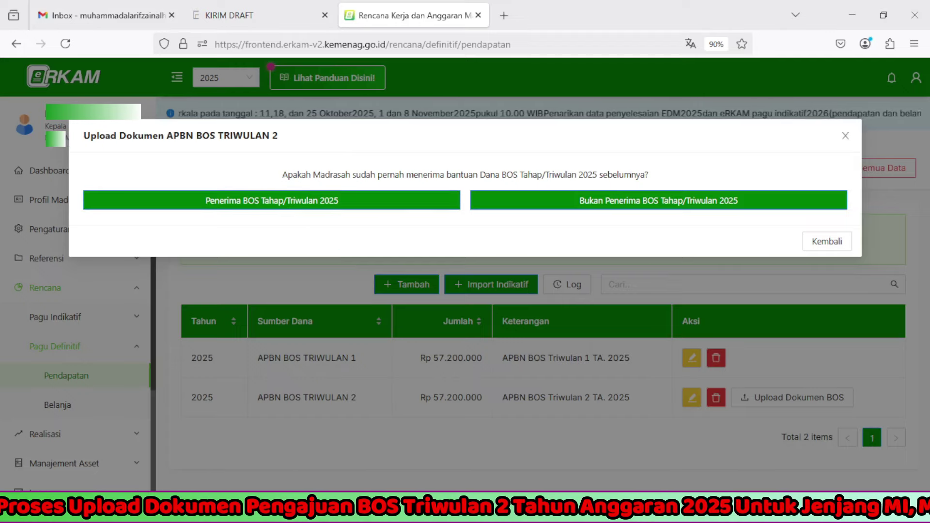
left_click(271, 200)
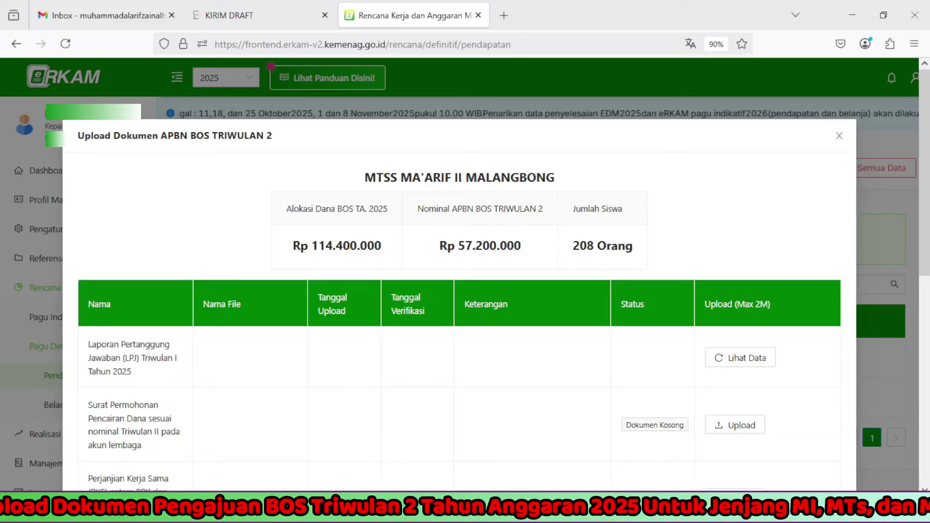
Step: Examine the list of required Triwulan 2 submission documents, their statuses and the submission deadline
scroll(460, 310, "down", 3)
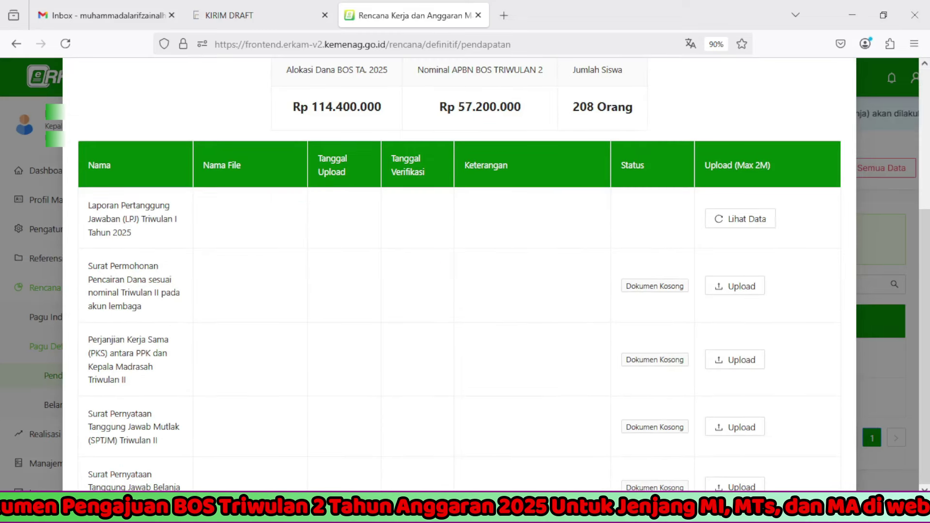
scroll(740, 219, "down", 2)
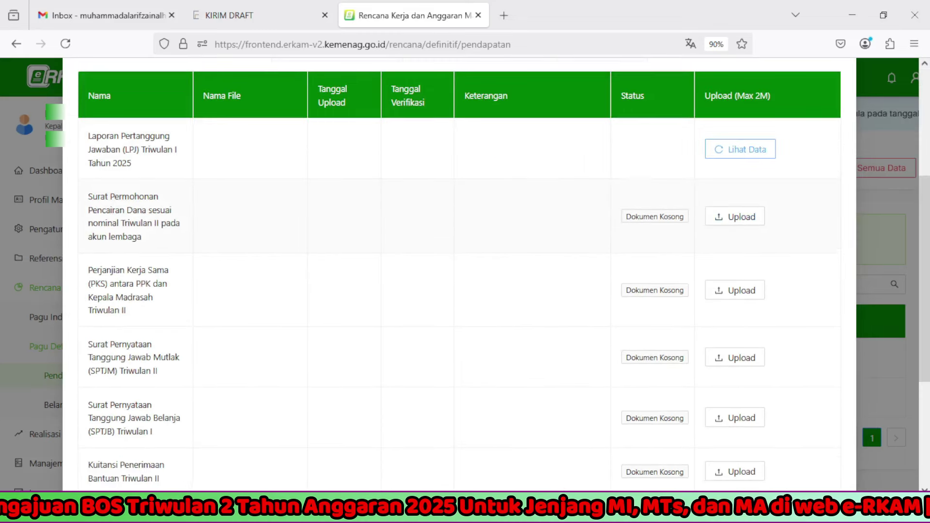
scroll(740, 218, "down", 2)
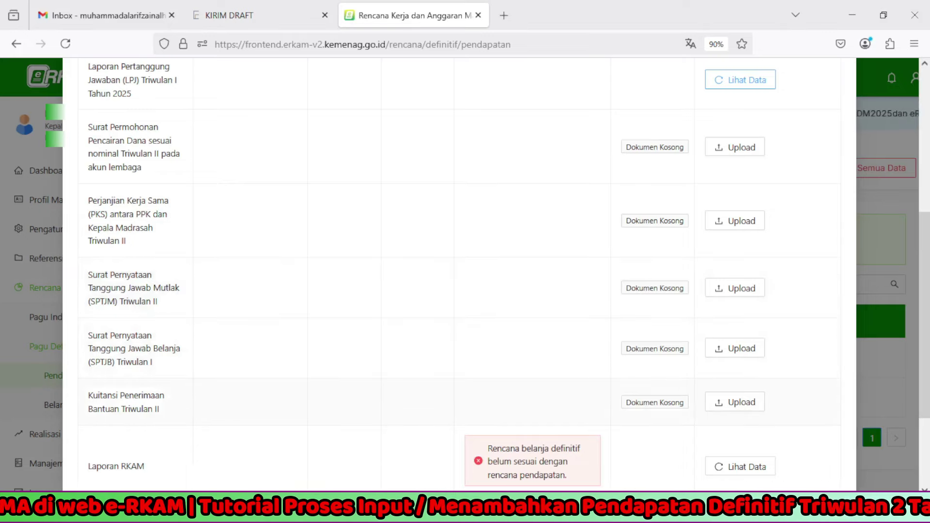
scroll(460, 274, "down", 2)
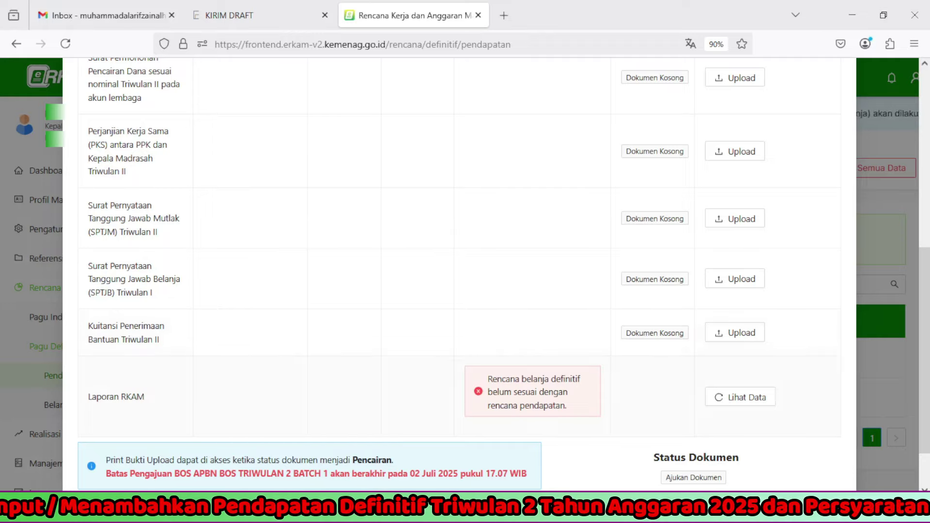
scroll(459, 274, "down", 2)
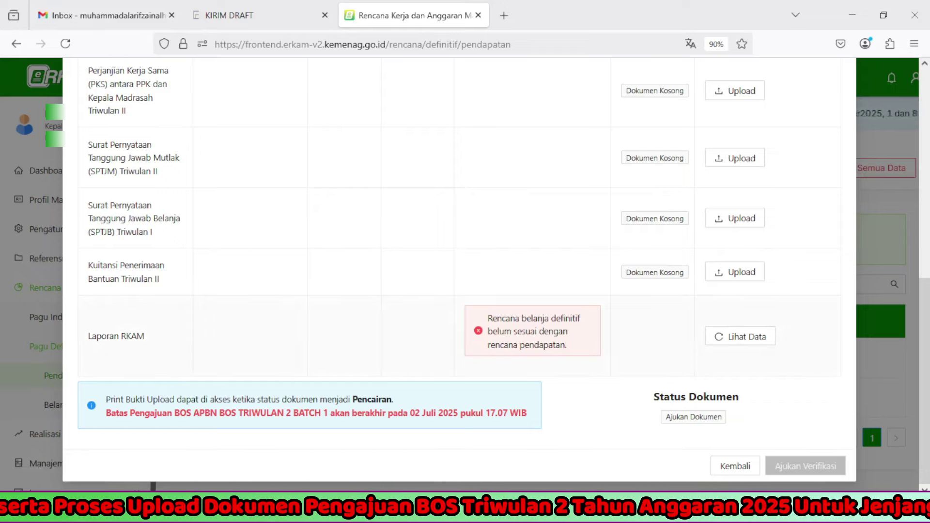
scroll(460, 272, "up", 2)
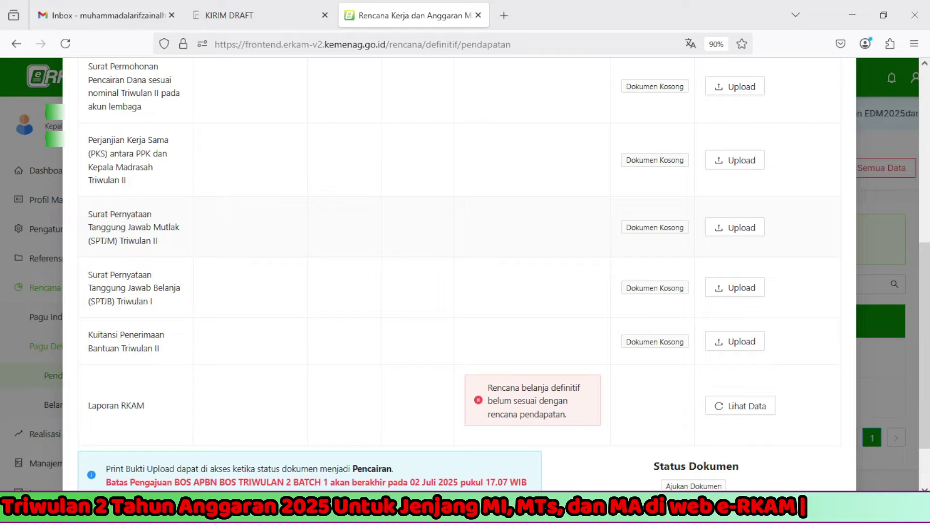
scroll(459, 286, "up", 3)
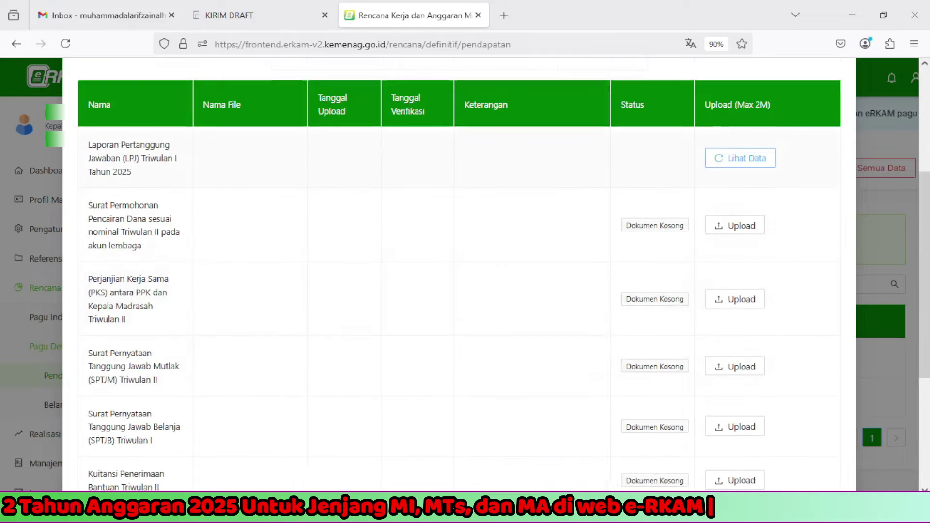
scroll(460, 286, "down", 5)
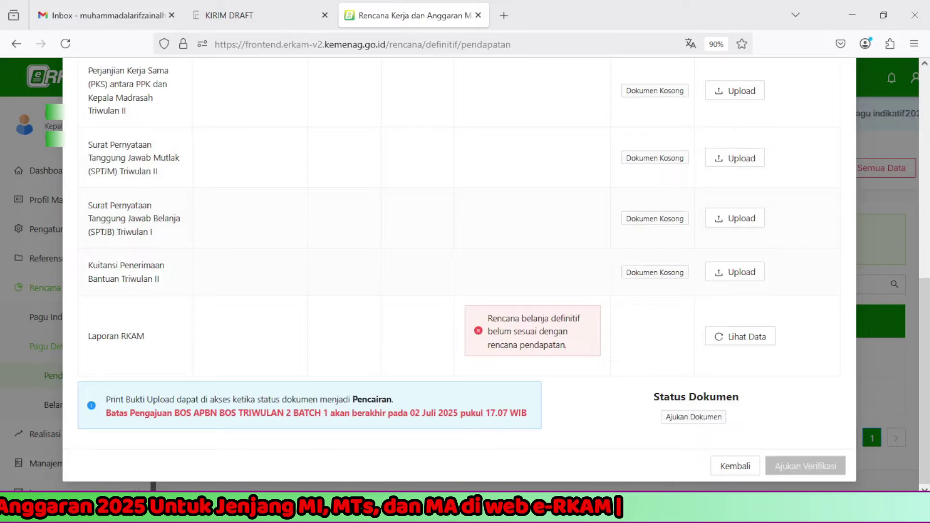